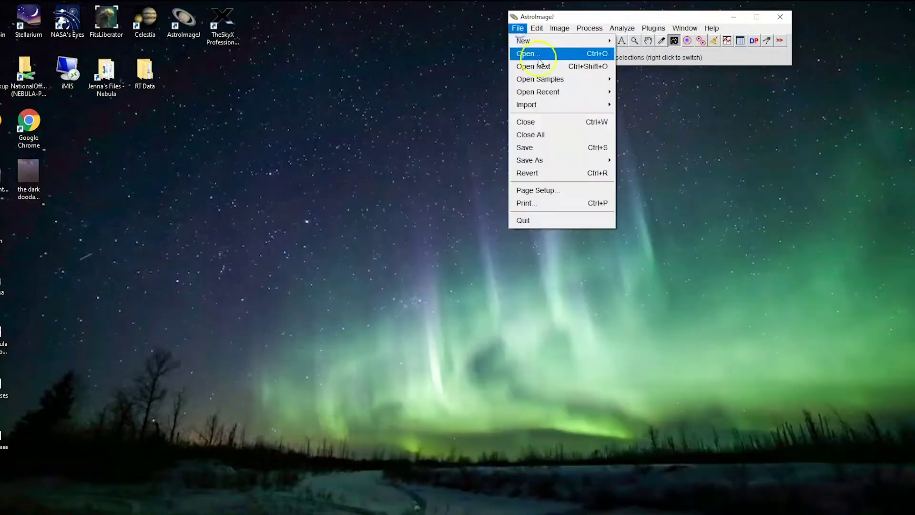
Import the image sequence from the pipelineout folder inside WASP52b's raw-data-wasp52 folder, loading all 360 images sorted numerically
{"action": "mouse_move", "coordinate": [551, 102]}
{"action": "left_click", "coordinate": [648, 102]}
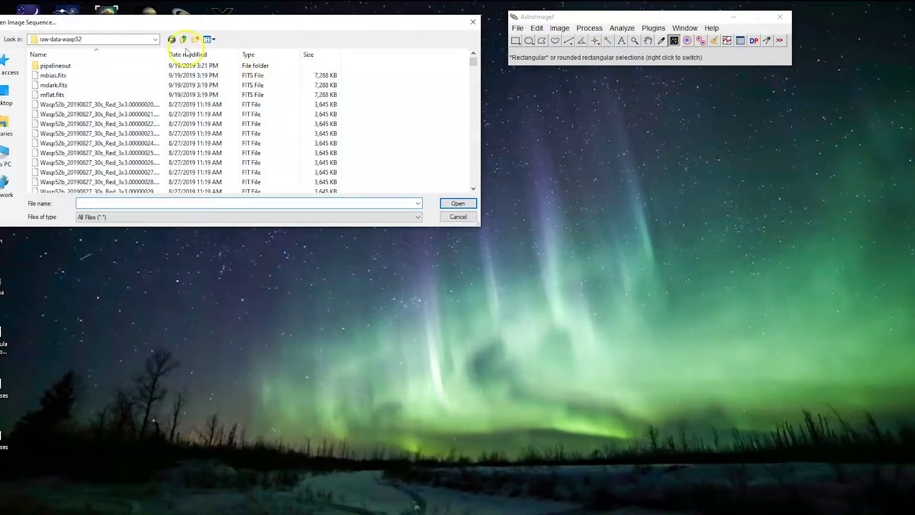
{"action": "left_click", "coordinate": [183, 39]}
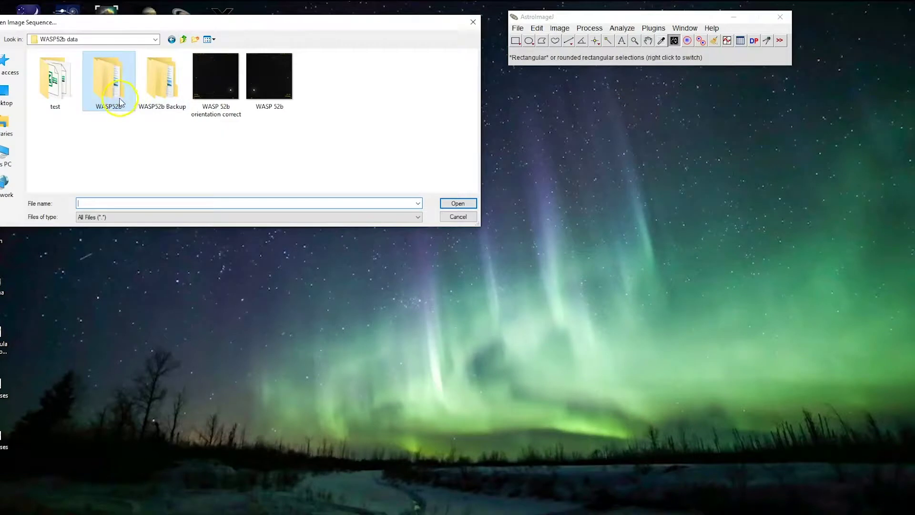
{"action": "double_click", "coordinate": [115, 82]}
{"action": "double_click", "coordinate": [77, 76]}
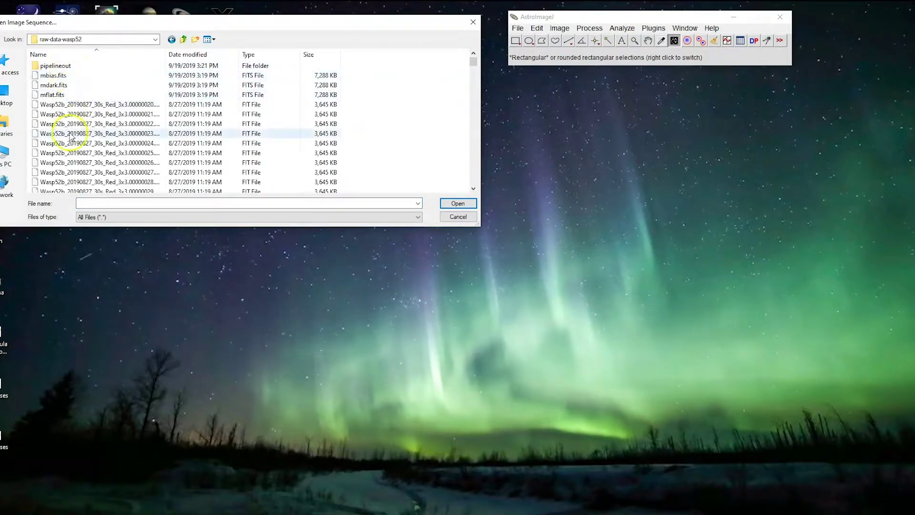
{"action": "double_click", "coordinate": [61, 68]}
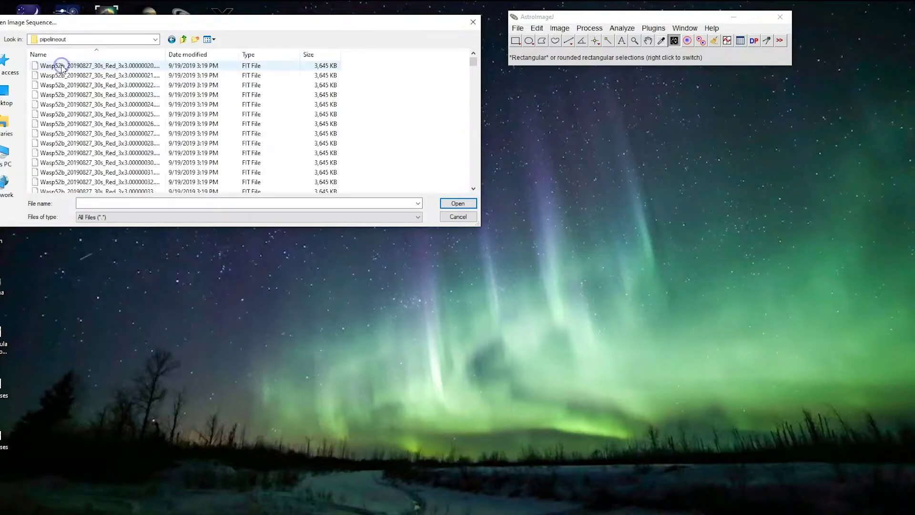
{"action": "left_click", "coordinate": [135, 66]}
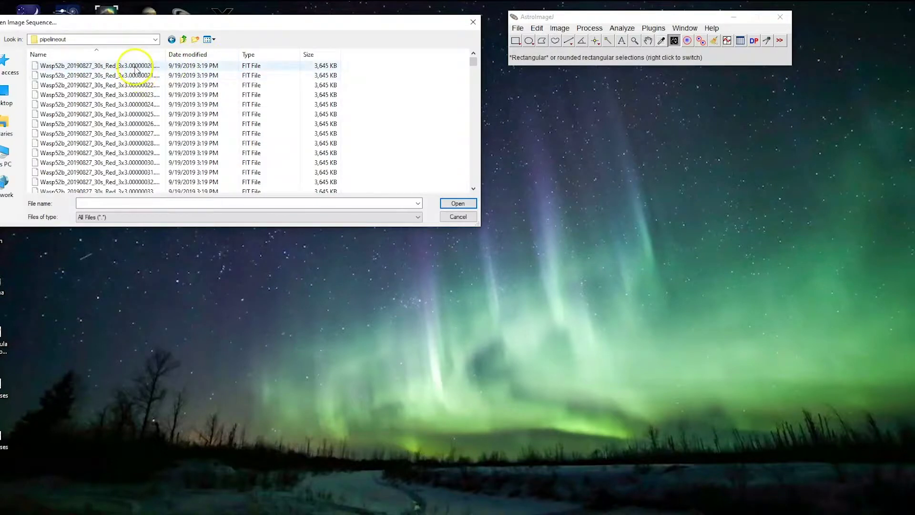
{"action": "left_click", "coordinate": [456, 204]}
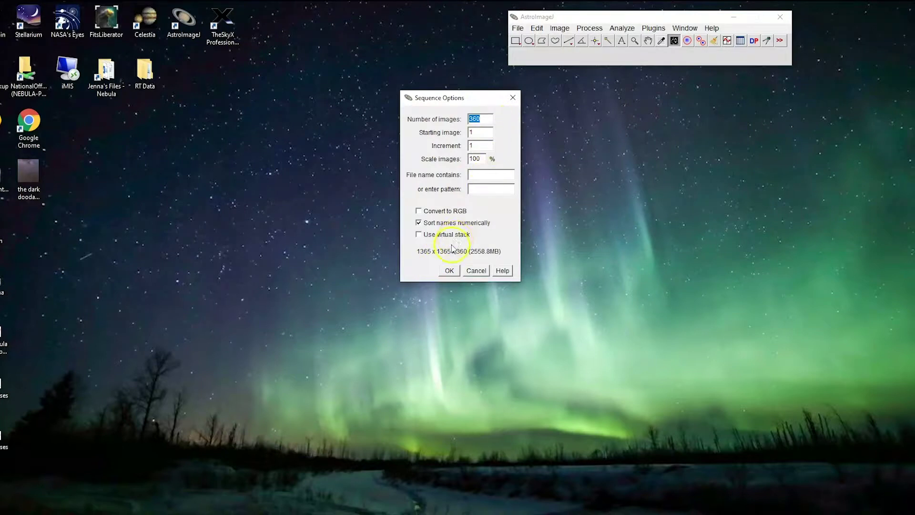
{"action": "left_click", "coordinate": [449, 270]}
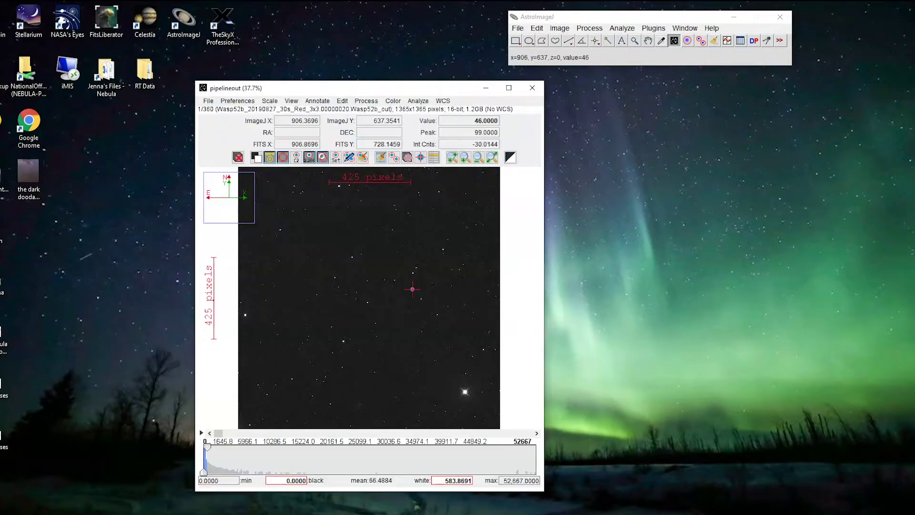
Step through the image stack to locate the last frame before and the first frame after the star field flips
{"action": "left_click", "coordinate": [382, 431]}
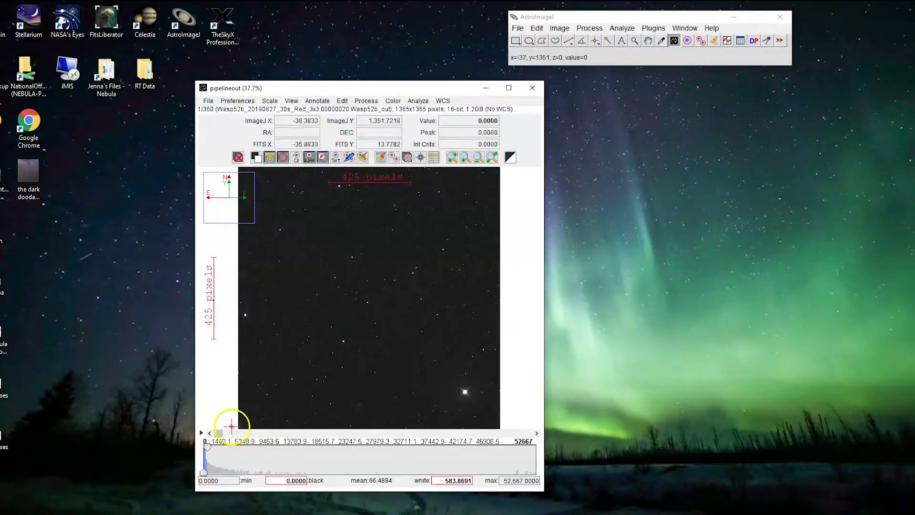
{"action": "left_click_drag", "start_coordinate": [229, 432], "coordinate": [506, 438]}
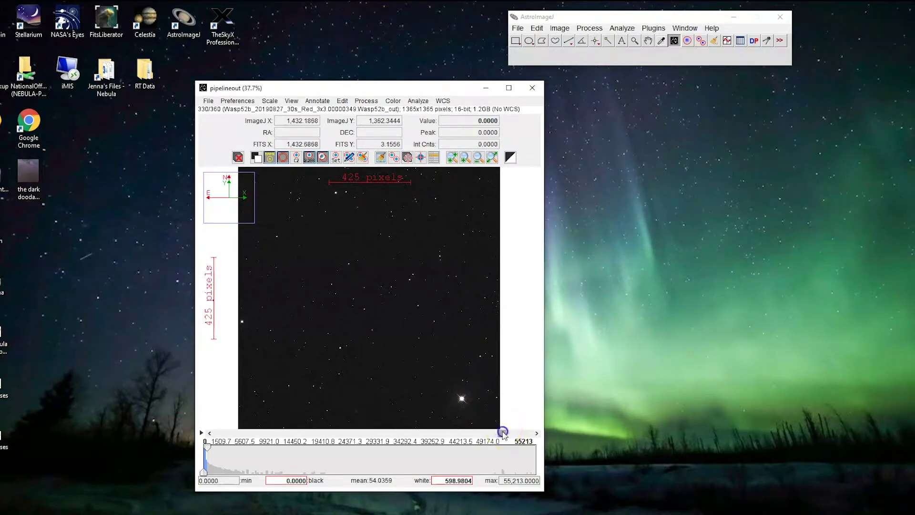
{"action": "left_click_drag", "start_coordinate": [503, 432], "coordinate": [507, 433]}
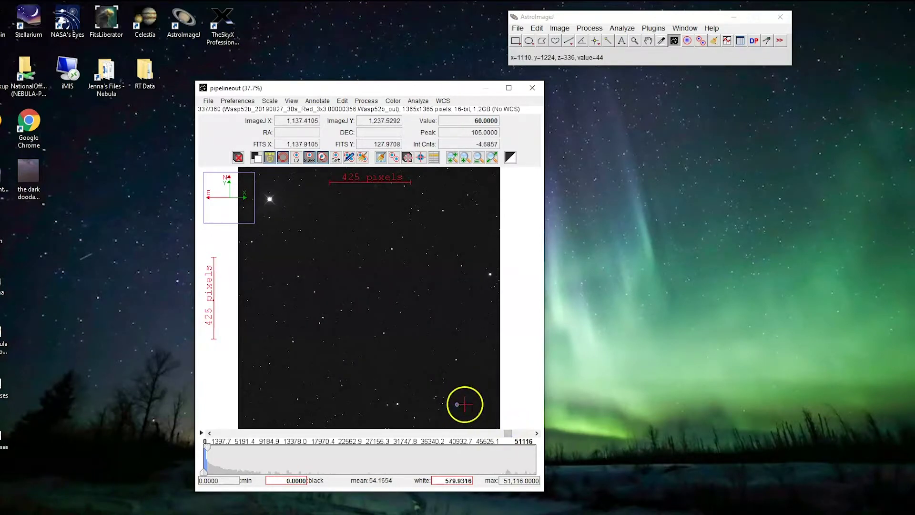
{"action": "left_click", "coordinate": [210, 433]}
{"action": "left_click", "coordinate": [210, 433]}
{"action": "left_click", "coordinate": [210, 433]}
{"action": "left_click", "coordinate": [209, 432]}
{"action": "left_click", "coordinate": [210, 432]}
{"action": "left_click", "coordinate": [210, 432]}
{"action": "left_click", "coordinate": [210, 433]}
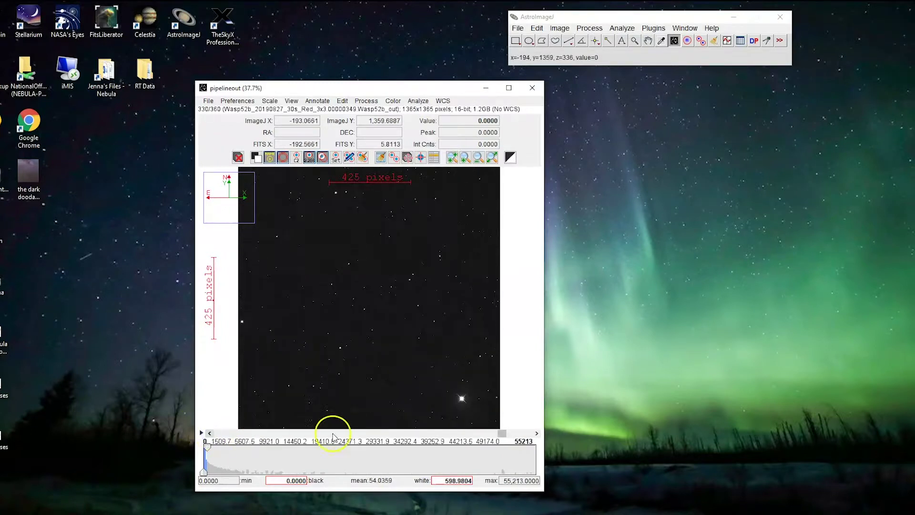
{"action": "left_click", "coordinate": [536, 434]}
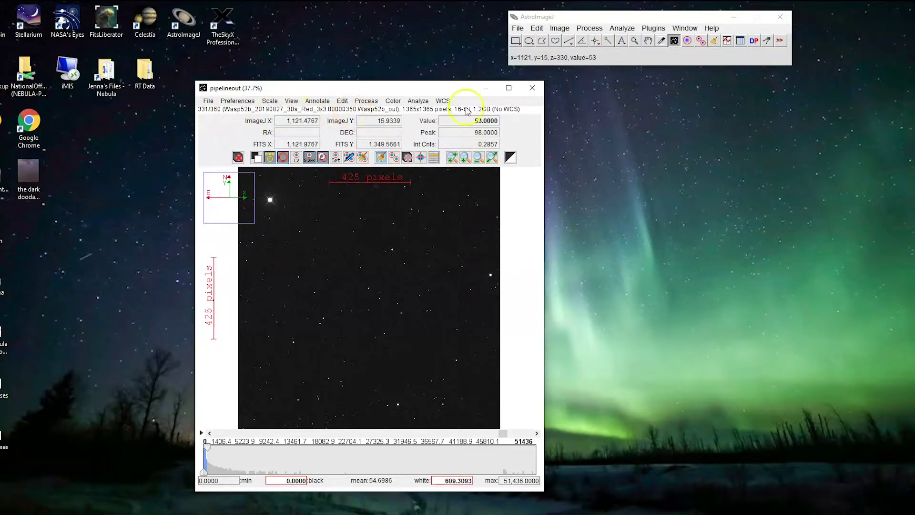
Move the image window aside, switch to File Explorer and open the WASP52b folder inside WASP52b data
{"action": "left_click_drag", "start_coordinate": [445, 90], "coordinate": [787, 84]}
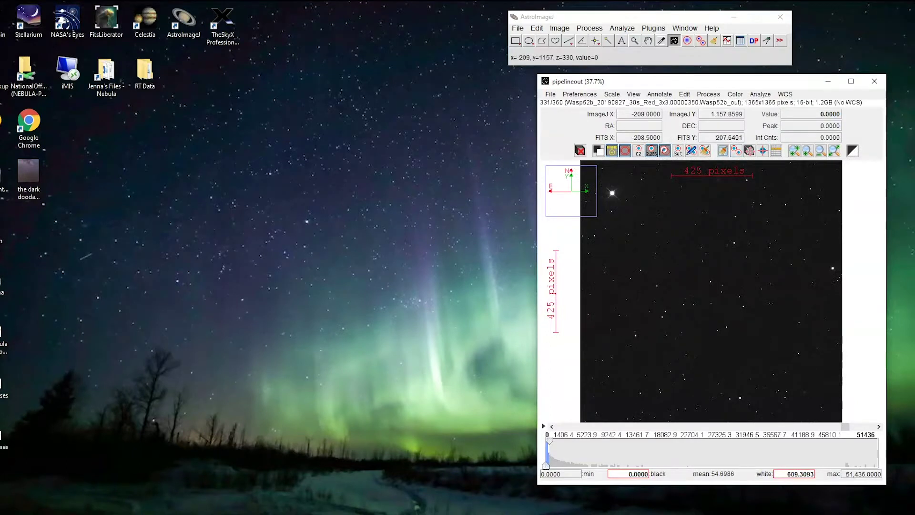
{"action": "mouse_move", "coordinate": [257, 514]}
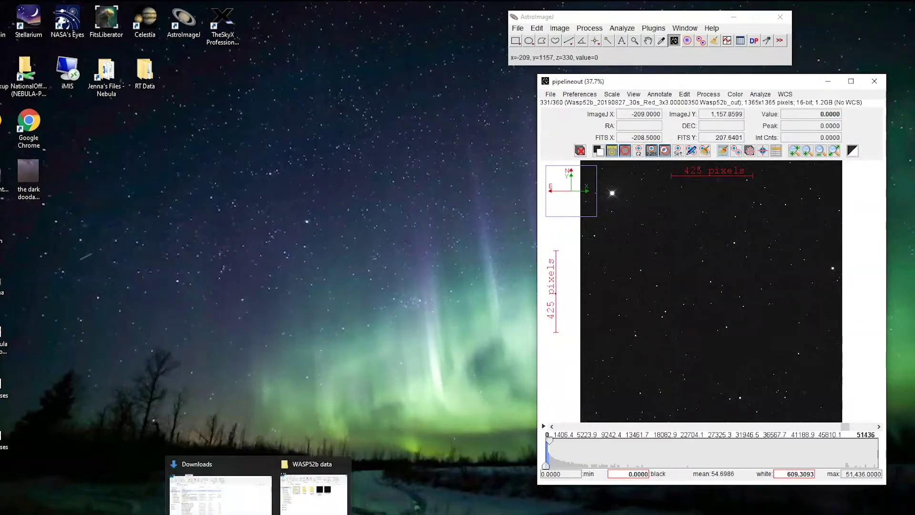
{"action": "left_click", "coordinate": [313, 491]}
{"action": "left_click_drag", "start_coordinate": [592, 140], "coordinate": [249, 94]}
{"action": "double_click", "coordinate": [184, 213]}
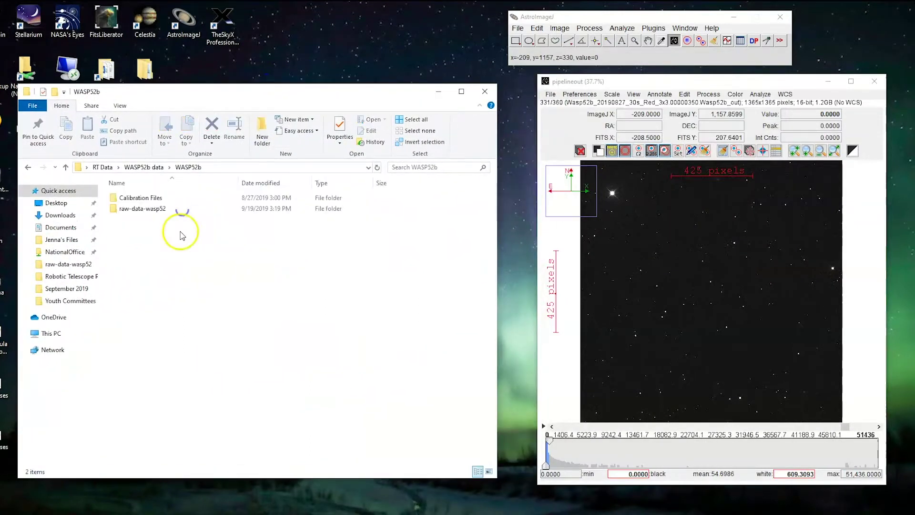
Create a folder named "Pre Meridian Flip Images" in the WASP52b folder
{"action": "right_click", "coordinate": [148, 241]}
{"action": "mouse_move", "coordinate": [176, 350]}
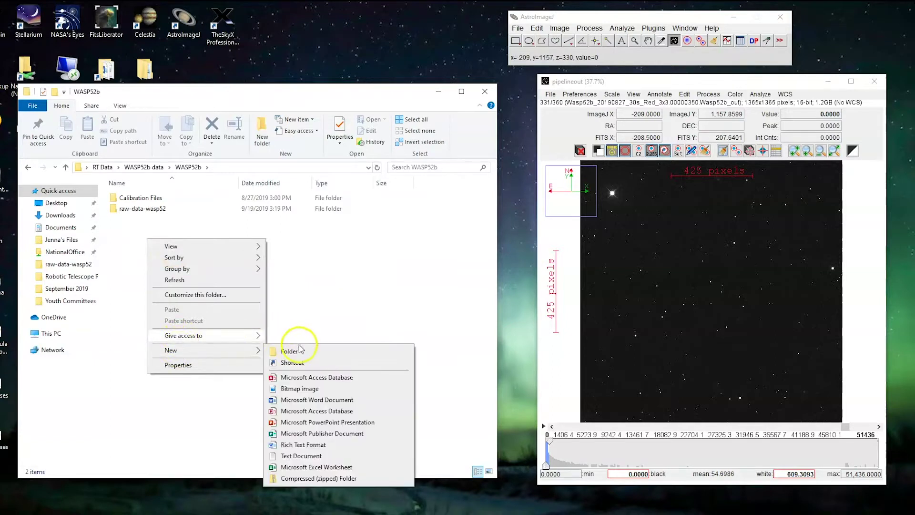
{"action": "left_click", "coordinate": [300, 345]}
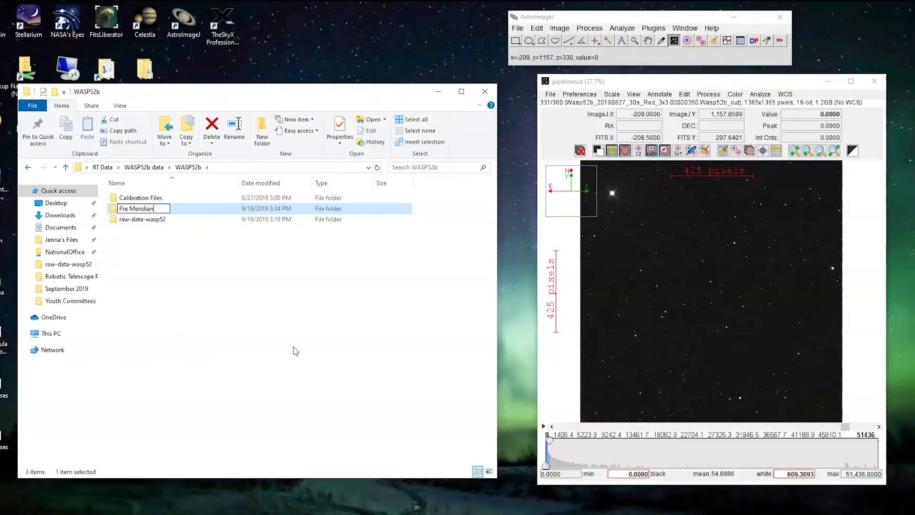
{"action": "type", "text": "Pre Meridian Flip"}
{"action": "left_click", "coordinate": [184, 375]}
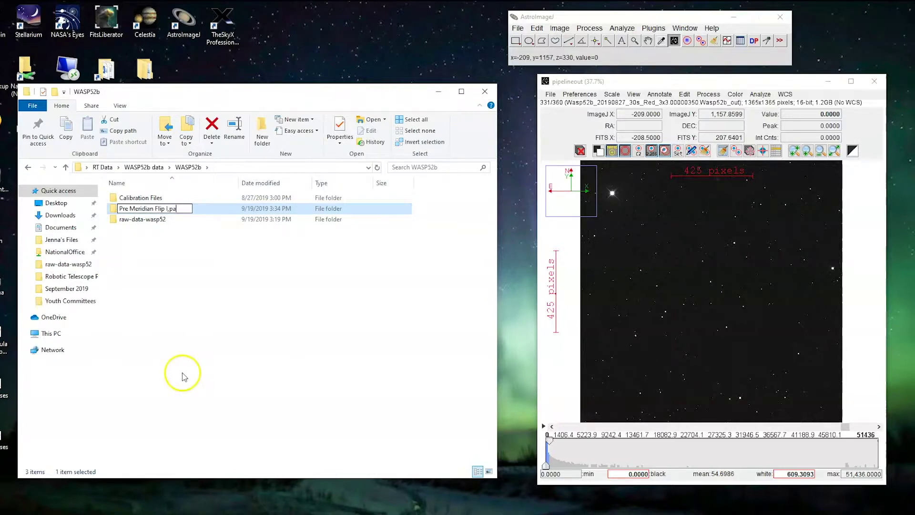
Create a folder named "Post Meridian Flip Images" in the WASP52b folder
{"action": "right_click", "coordinate": [178, 240]}
{"action": "mouse_move", "coordinate": [262, 364]}
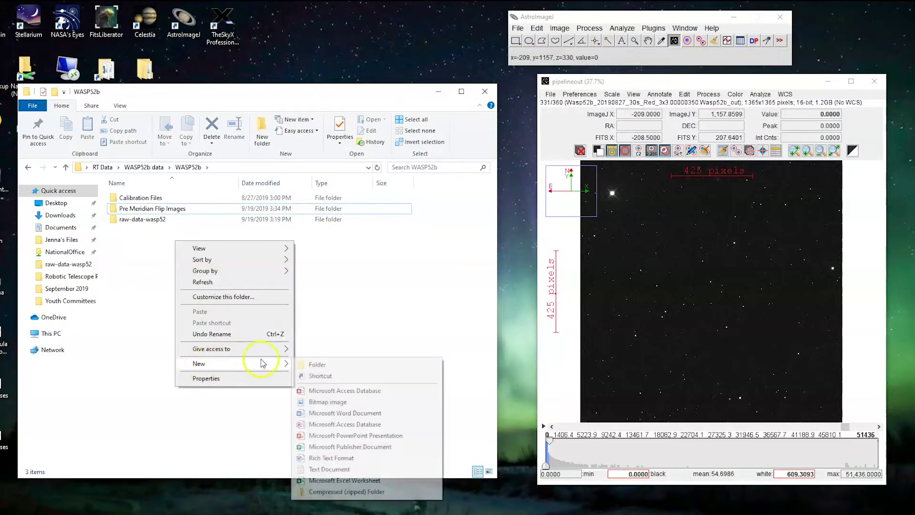
{"action": "left_click", "coordinate": [315, 364]}
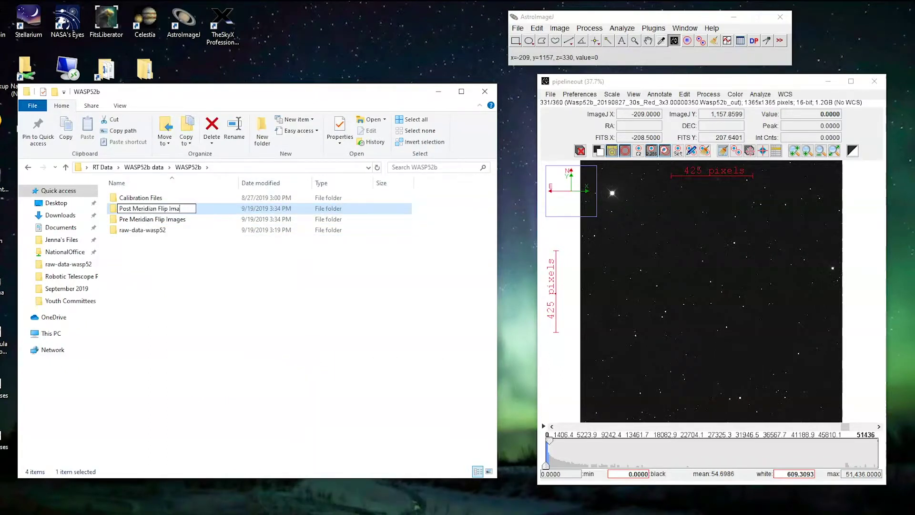
{"action": "key", "text": "Return"}
Create a folder named "Processed Meridian Flip Images" in the WASP52b folder
{"action": "right_click", "coordinate": [156, 313]}
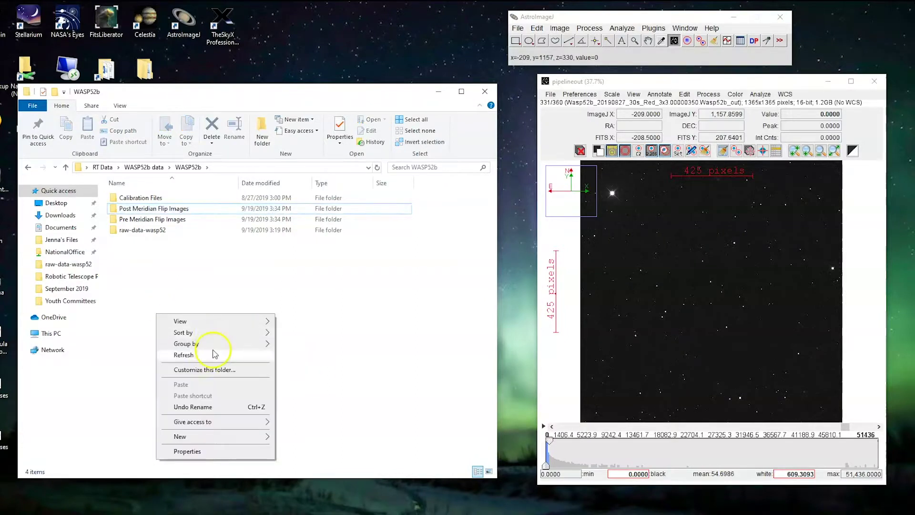
{"action": "mouse_move", "coordinate": [198, 441]}
{"action": "left_click", "coordinate": [333, 310]}
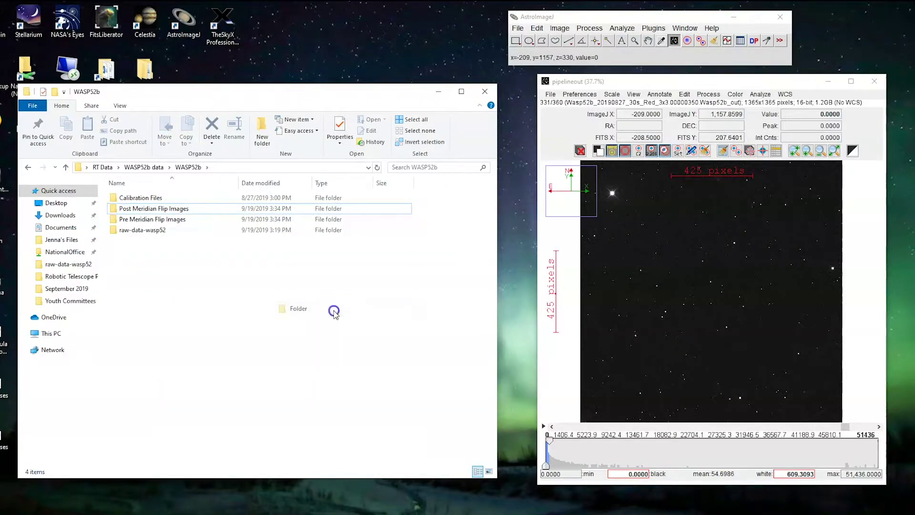
{"action": "type", "text": "Processed Meridian Flip Images"}
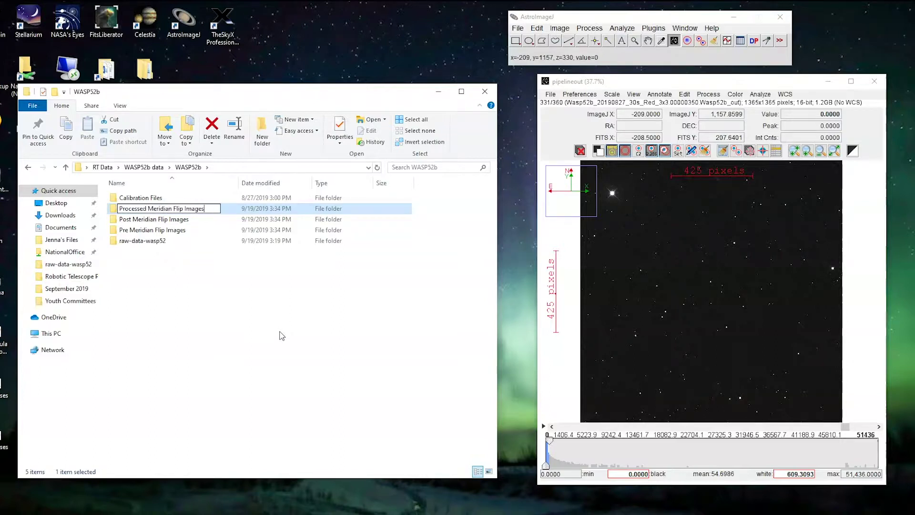
{"action": "key", "text": "Return"}
{"action": "left_click", "coordinate": [229, 279]}
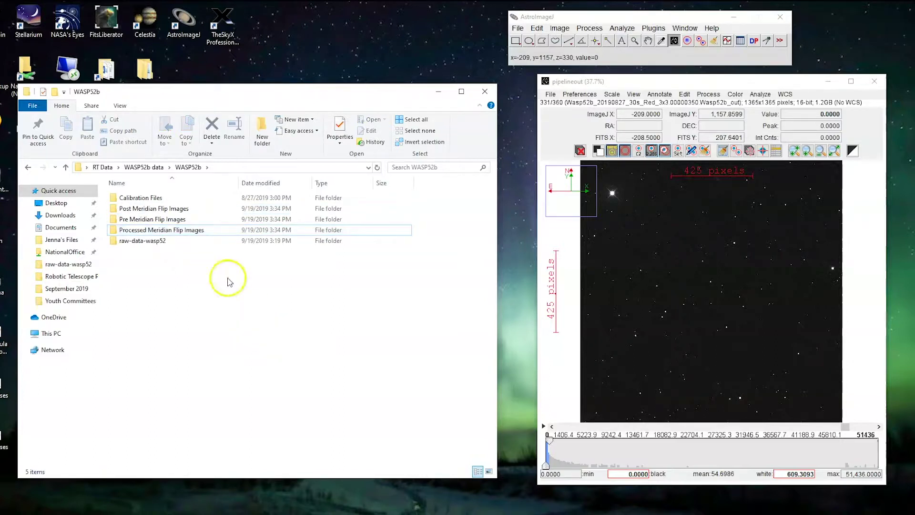
Select and copy the frames numbered 00000020 through 00000349 in the pipelineout folder of raw-data-wasp52
{"action": "left_click", "coordinate": [167, 234]}
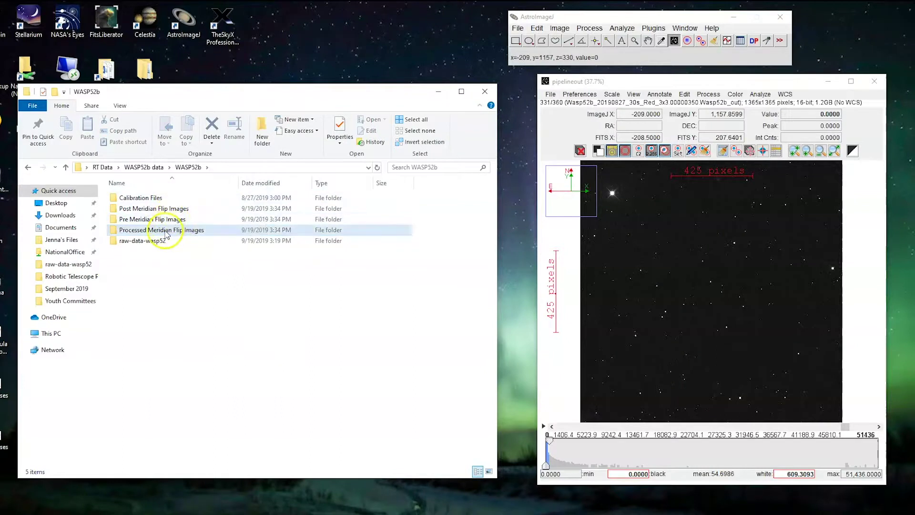
{"action": "double_click", "coordinate": [146, 241]}
{"action": "double_click", "coordinate": [134, 197]}
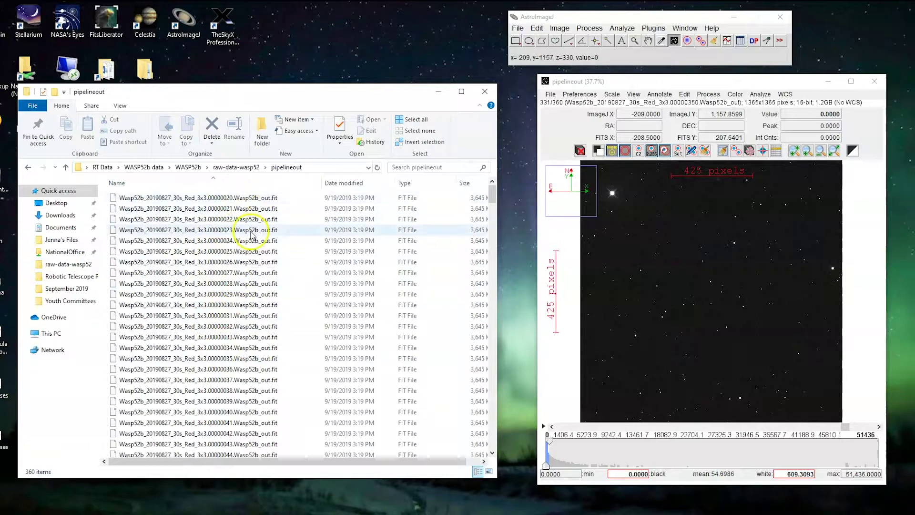
{"action": "scroll", "coordinate": [246, 219], "scroll_direction": "down", "scroll_amount": 12}
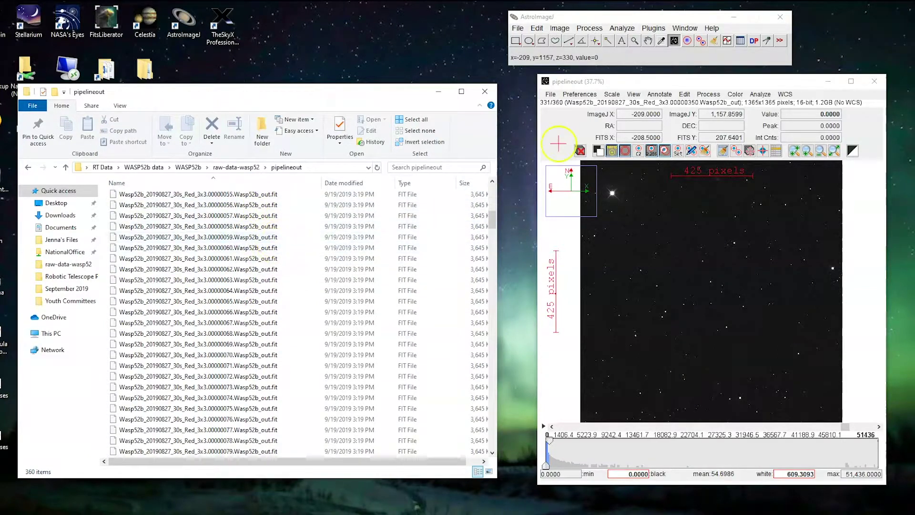
{"action": "scroll", "coordinate": [348, 286], "scroll_direction": "down", "scroll_amount": 20}
{"action": "scroll", "coordinate": [238, 367], "scroll_direction": "down", "scroll_amount": 20}
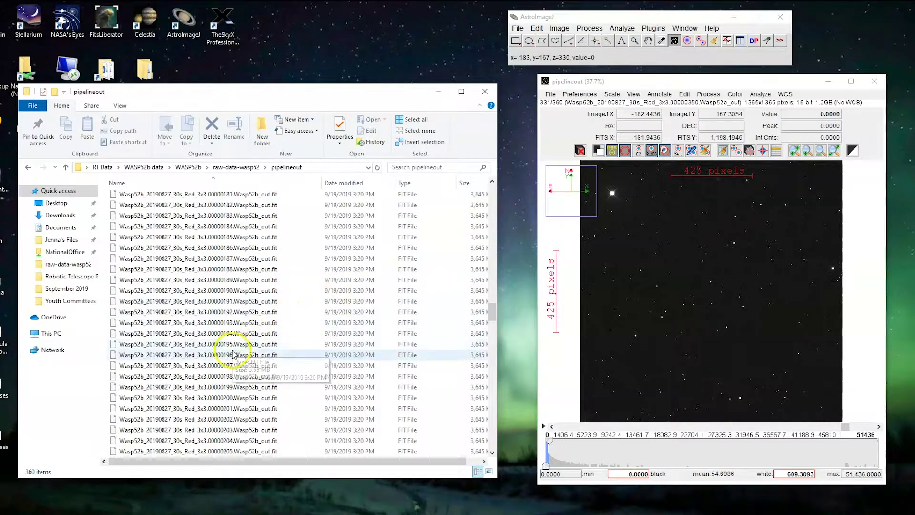
{"action": "scroll", "coordinate": [245, 408], "scroll_direction": "down", "scroll_amount": 16}
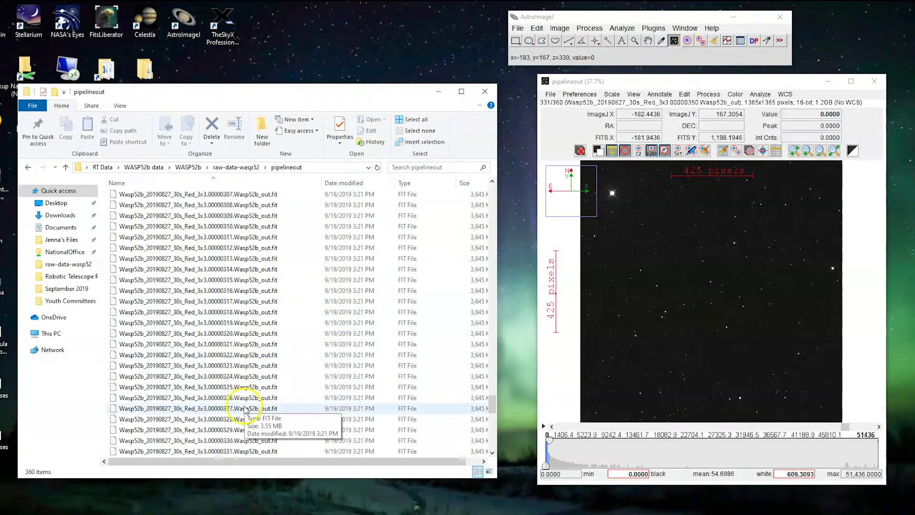
{"action": "scroll", "coordinate": [241, 401], "scroll_direction": "down", "scroll_amount": 2}
{"action": "left_click", "coordinate": [236, 387]}
{"action": "left_click_drag", "start_coordinate": [493, 422], "coordinate": [492, 191]}
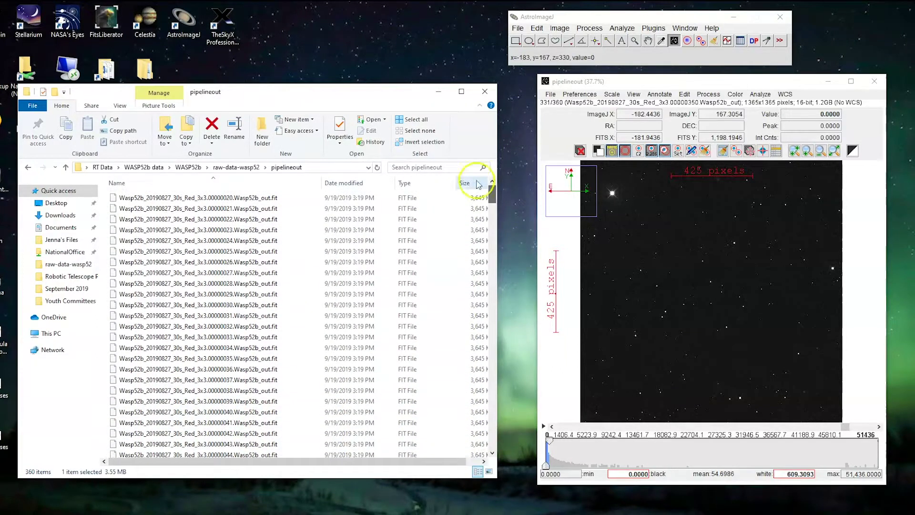
{"action": "left_click", "coordinate": [241, 198], "text": "shift"}
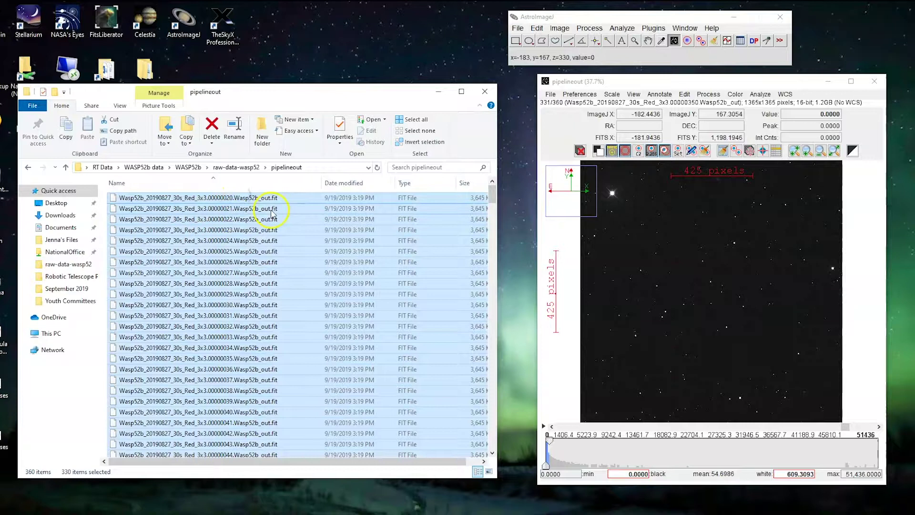
Paste the copied frames into the Pre Meridian Flip Images folder and check the end of its file list
{"action": "left_click", "coordinate": [66, 167]}
{"action": "left_click", "coordinate": [68, 168]}
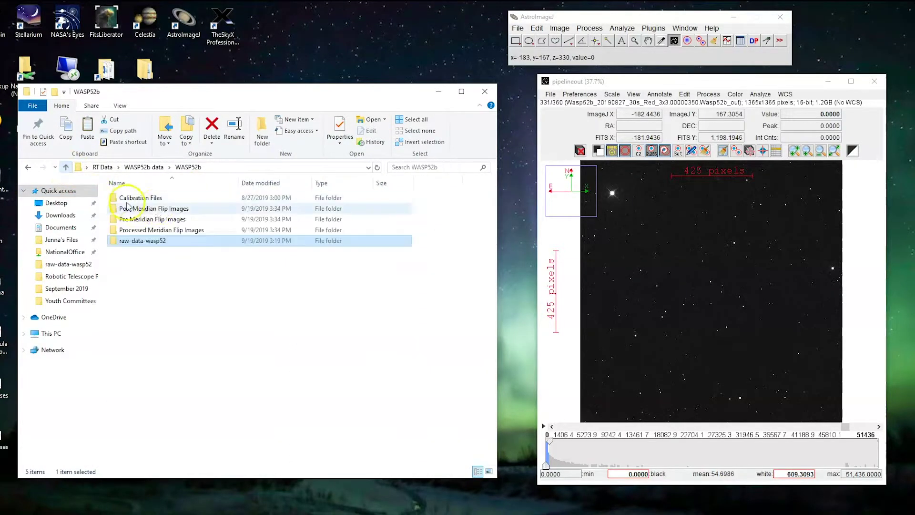
{"action": "double_click", "coordinate": [163, 218]}
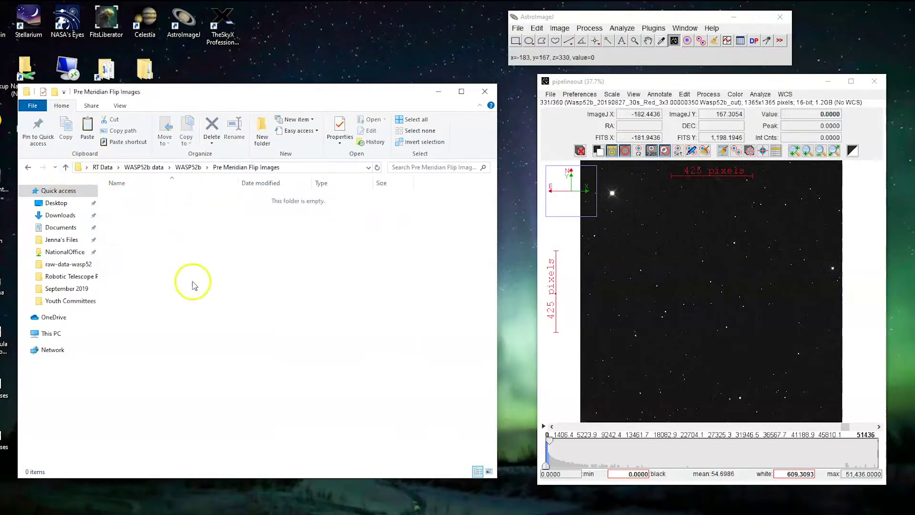
{"action": "key", "text": "ctrl+v"}
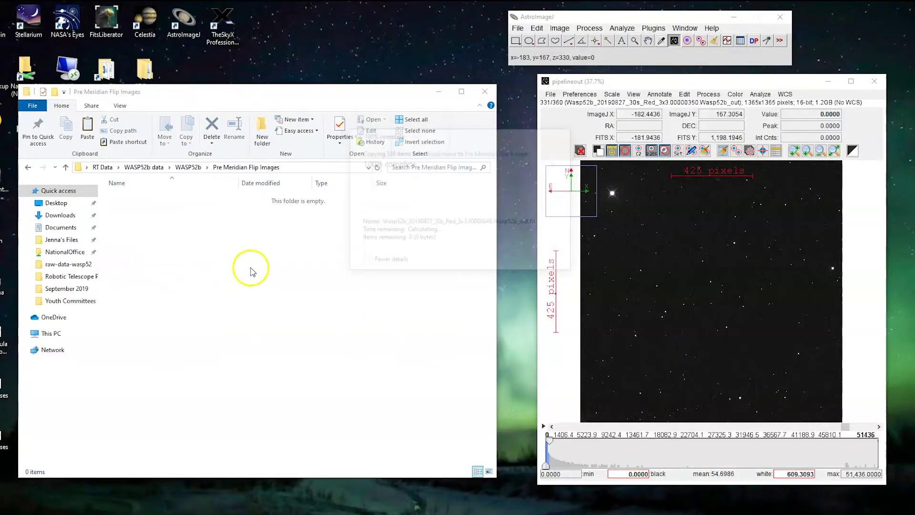
{"action": "scroll", "coordinate": [431, 278], "scroll_direction": "down", "scroll_amount": 3}
{"action": "left_click_drag", "start_coordinate": [491, 221], "coordinate": [492, 445]}
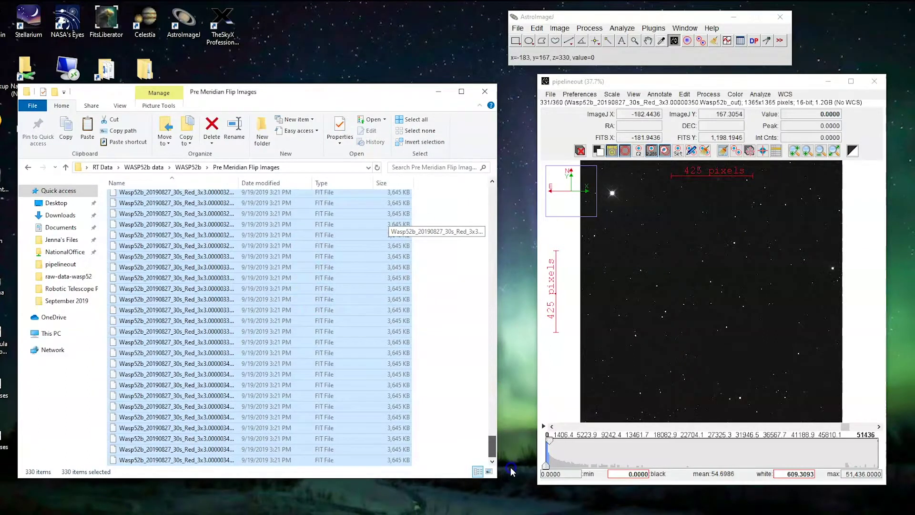
Widen the Name column to show the full file names, and return to the pipelineout folder inside raw-data-wasp52
{"action": "double_click", "coordinate": [238, 182]}
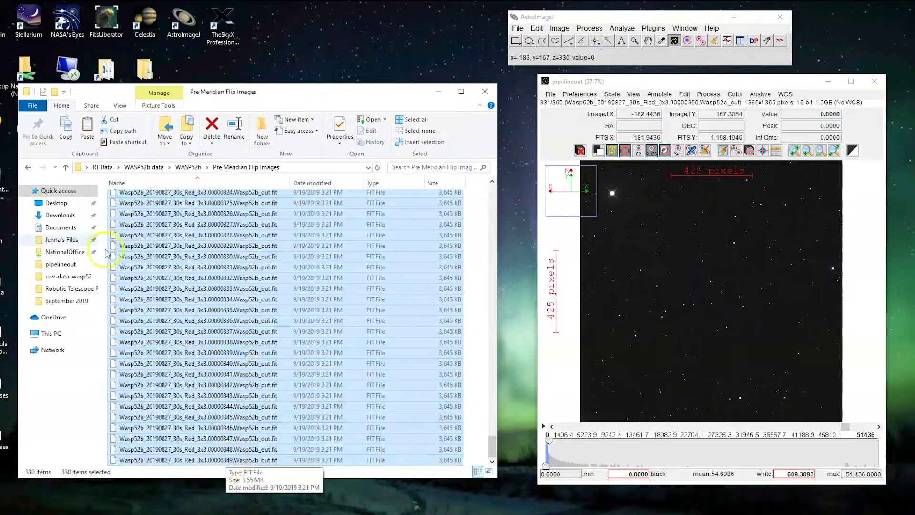
{"action": "left_click", "coordinate": [66, 167]}
{"action": "left_click", "coordinate": [66, 167]}
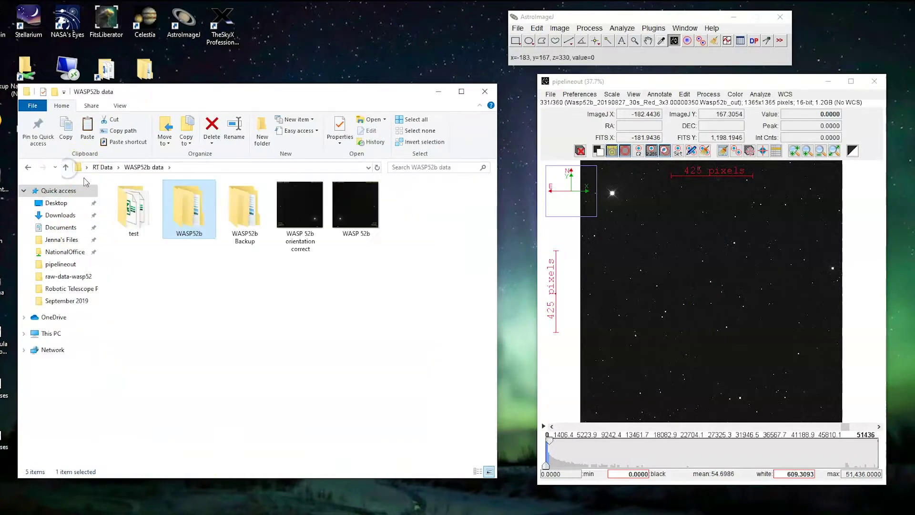
{"action": "double_click", "coordinate": [183, 204]}
{"action": "double_click", "coordinate": [147, 241]}
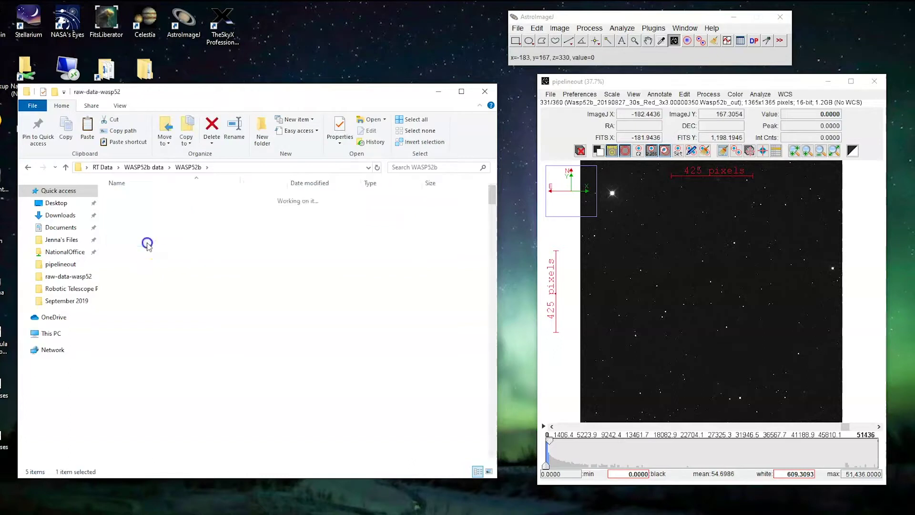
{"action": "double_click", "coordinate": [131, 198]}
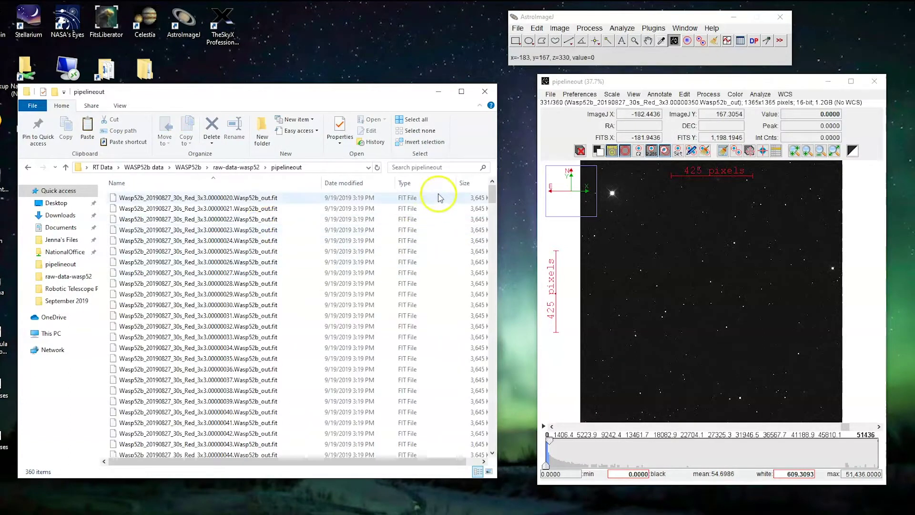
Select and copy the frames numbered 00000350 through 00000379 in the pipelineout folder
{"action": "left_click_drag", "start_coordinate": [495, 202], "coordinate": [493, 419]}
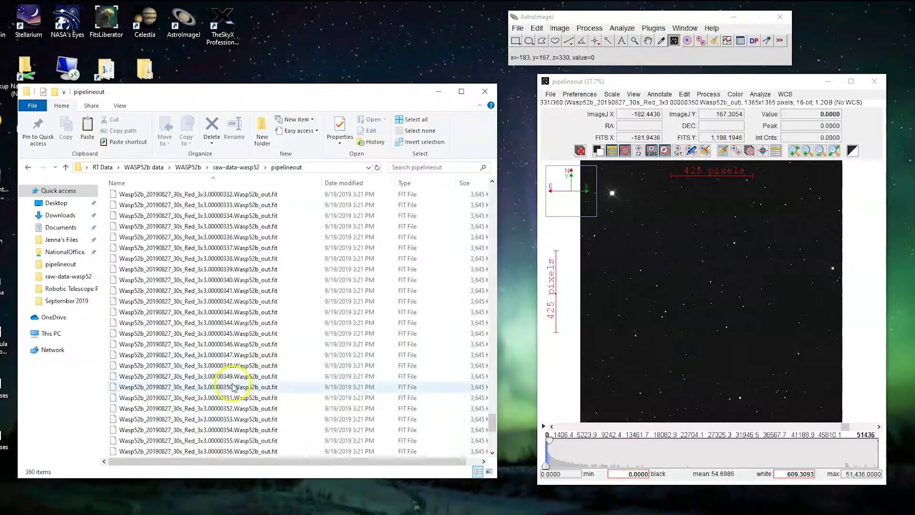
{"action": "left_click", "coordinate": [273, 374]}
{"action": "scroll", "coordinate": [273, 374], "scroll_direction": "down", "scroll_amount": 8}
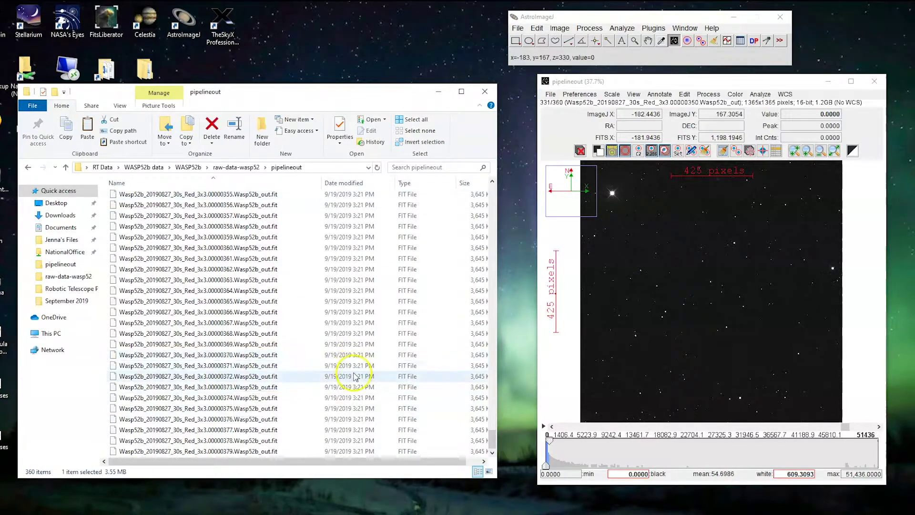
{"action": "left_click", "coordinate": [244, 451], "text": "shift"}
{"action": "right_click", "coordinate": [161, 252]}
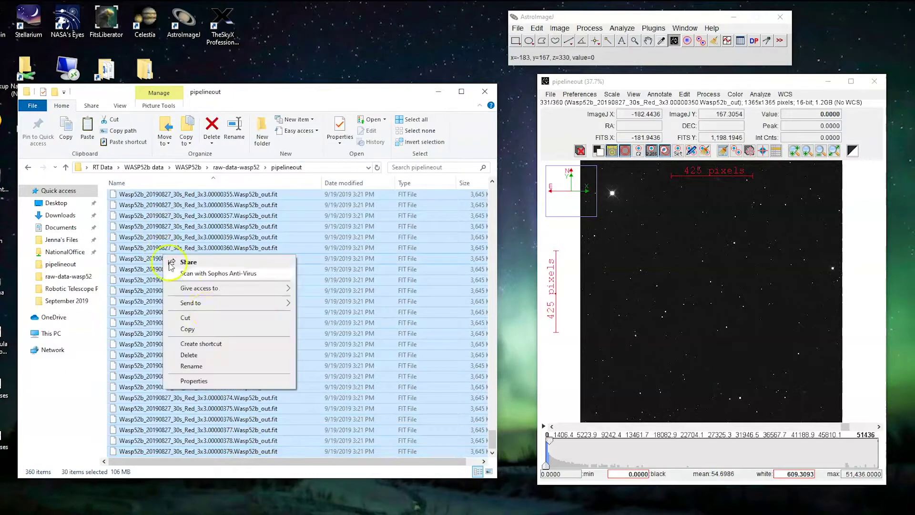
{"action": "left_click", "coordinate": [190, 329]}
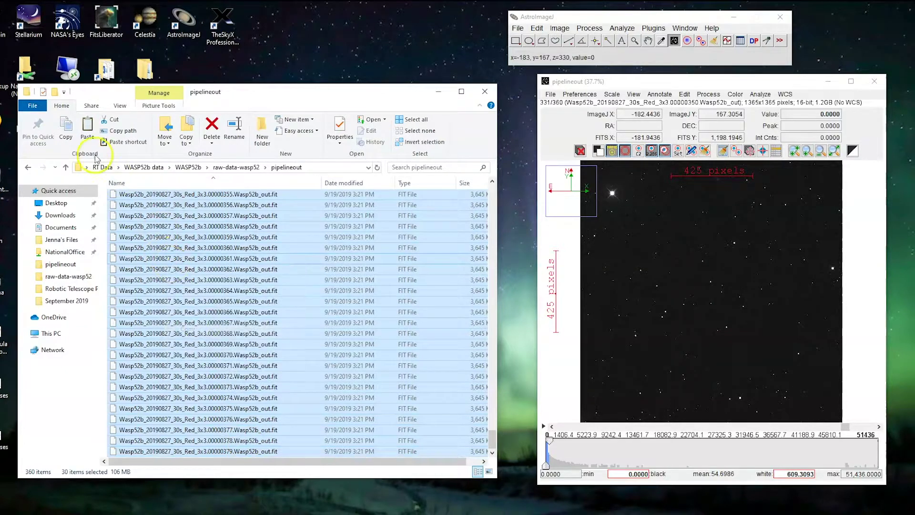
Paste the copied frames into the Post Meridian Flip Images folder in WASP52b and clear the selection
{"action": "left_click", "coordinate": [66, 167]}
{"action": "left_click", "coordinate": [67, 167]}
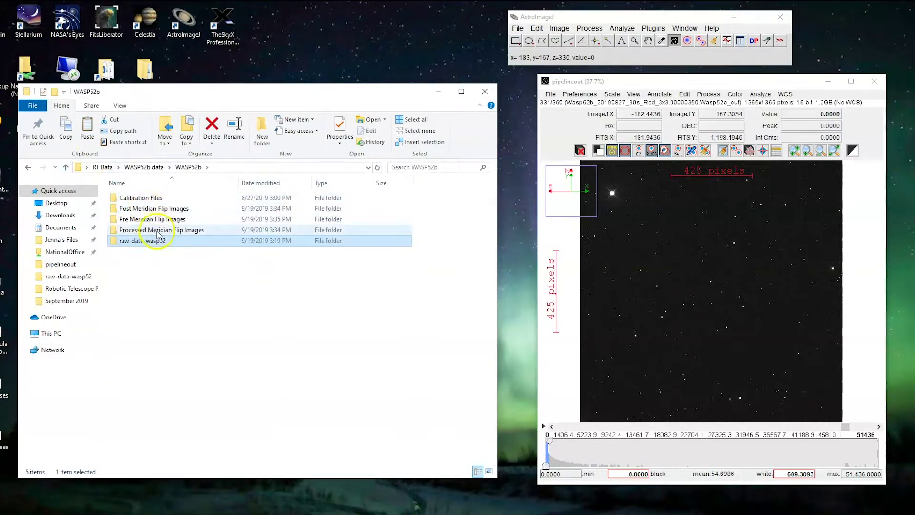
{"action": "double_click", "coordinate": [153, 207]}
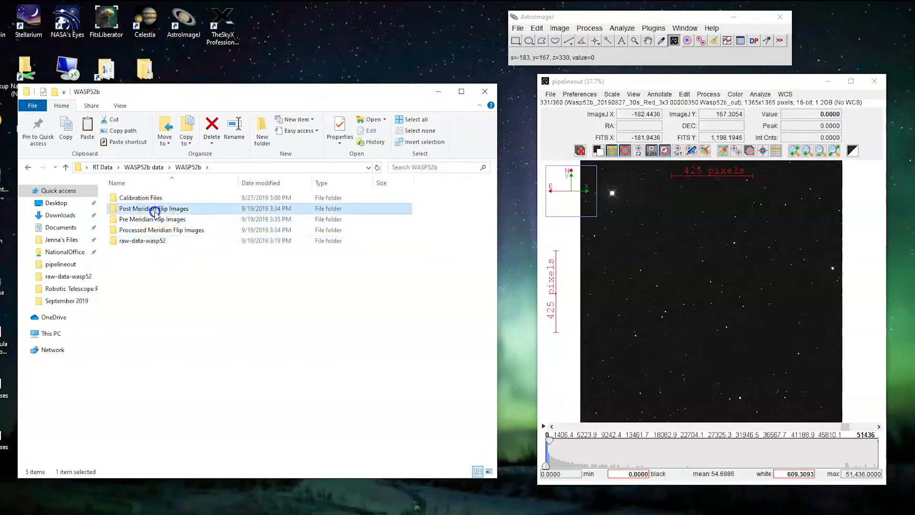
{"action": "right_click", "coordinate": [166, 249]}
{"action": "left_click", "coordinate": [209, 317]}
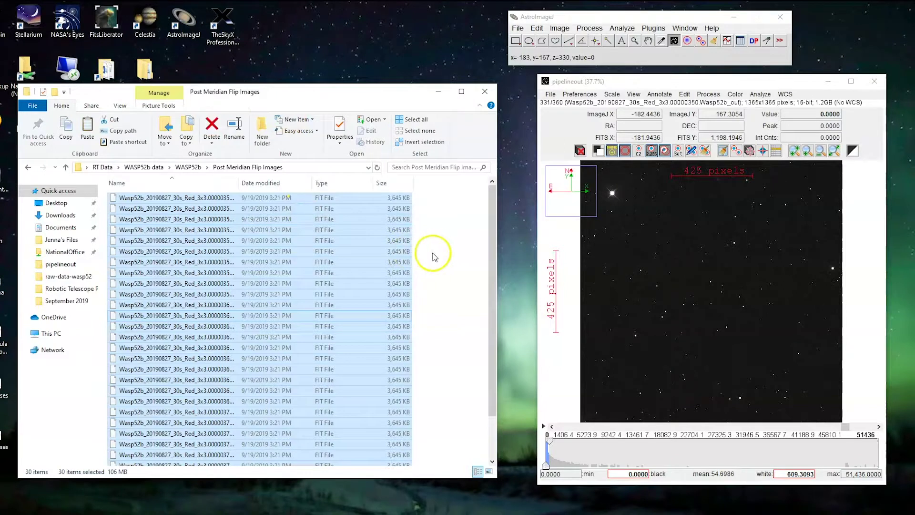
{"action": "left_click", "coordinate": [465, 241]}
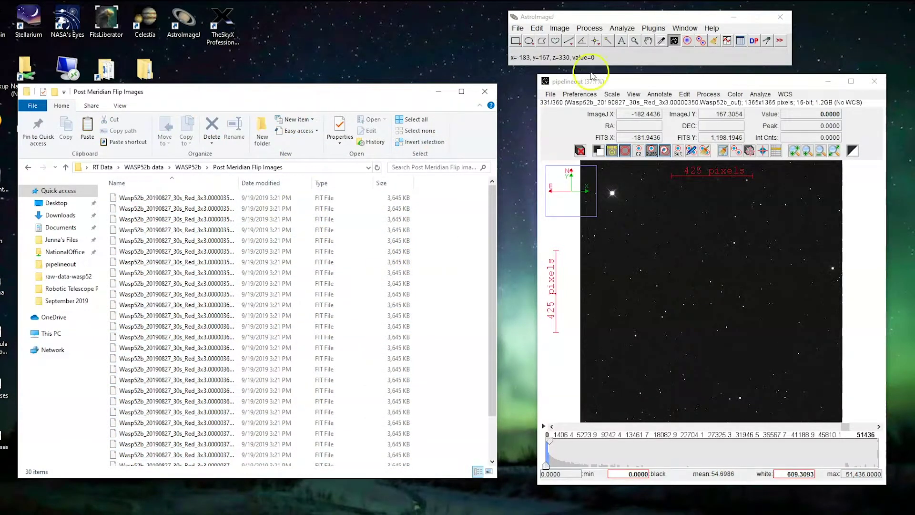
Close the pipelineout stack and import the Post Meridian Flip Images folder as an image sequence, accepting the offered sequence options
{"action": "left_click", "coordinate": [629, 81]}
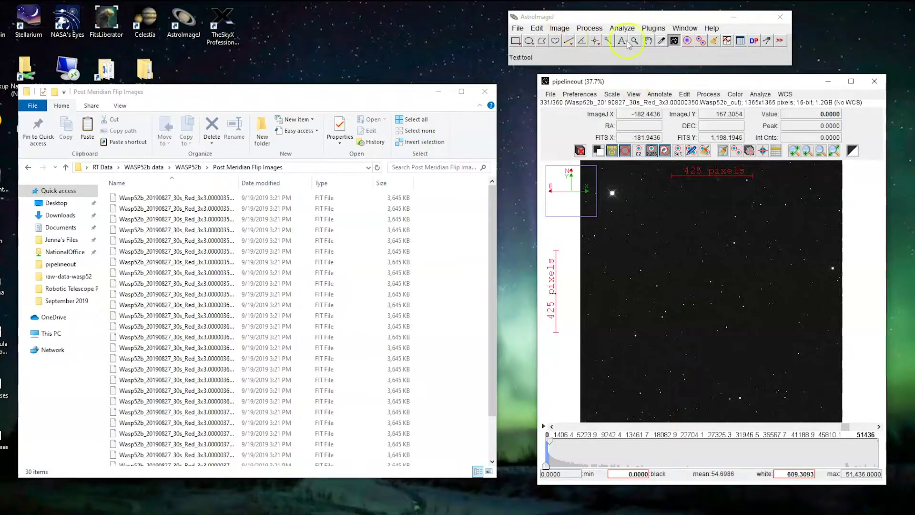
{"action": "left_click", "coordinate": [873, 84]}
{"action": "left_click", "coordinate": [522, 30]}
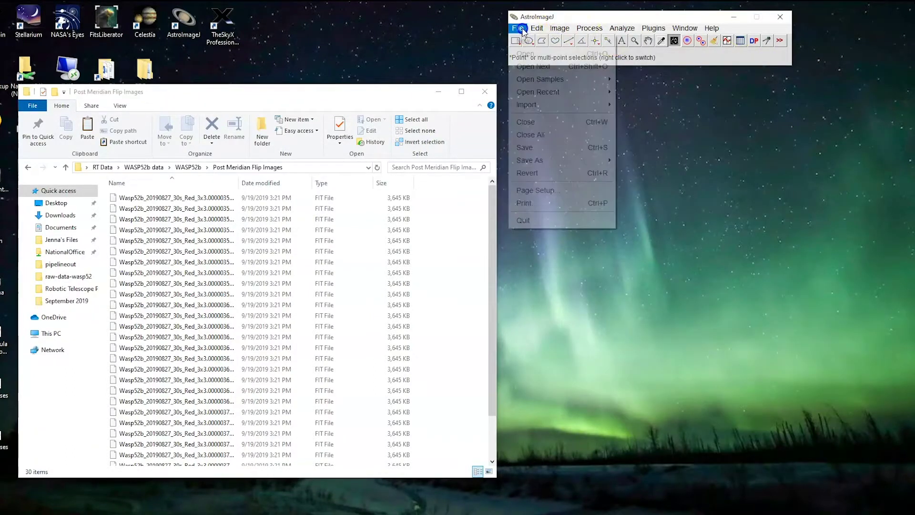
{"action": "mouse_move", "coordinate": [524, 104]}
{"action": "left_click", "coordinate": [637, 105]}
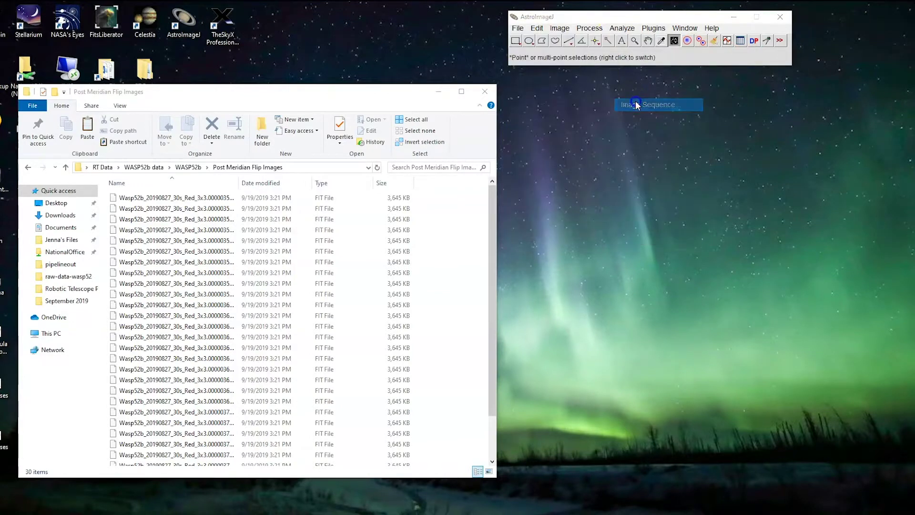
{"action": "left_click", "coordinate": [183, 40]}
{"action": "left_click", "coordinate": [183, 40]}
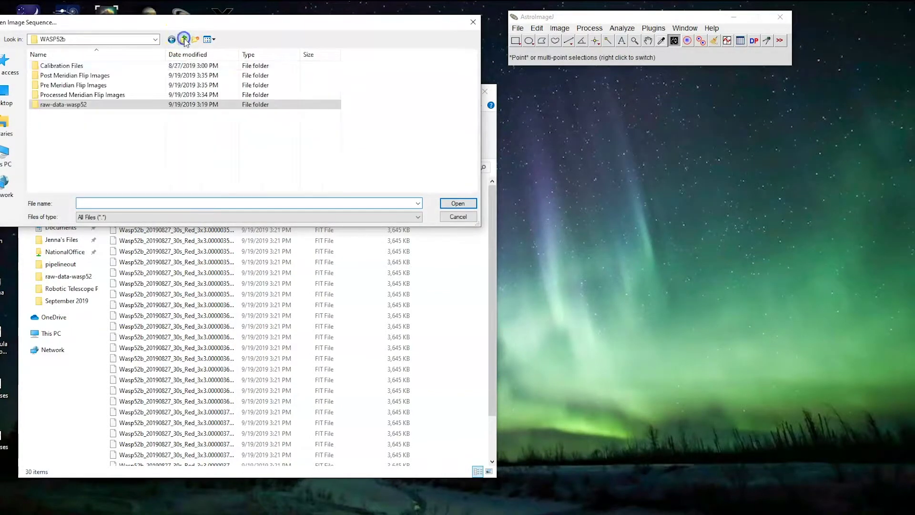
{"action": "double_click", "coordinate": [91, 75]}
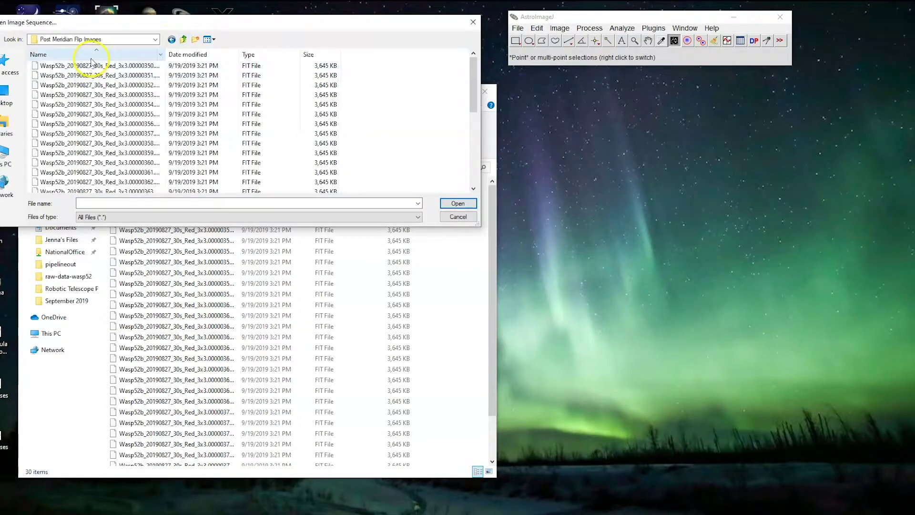
{"action": "left_click", "coordinate": [92, 65]}
{"action": "left_click", "coordinate": [457, 203]}
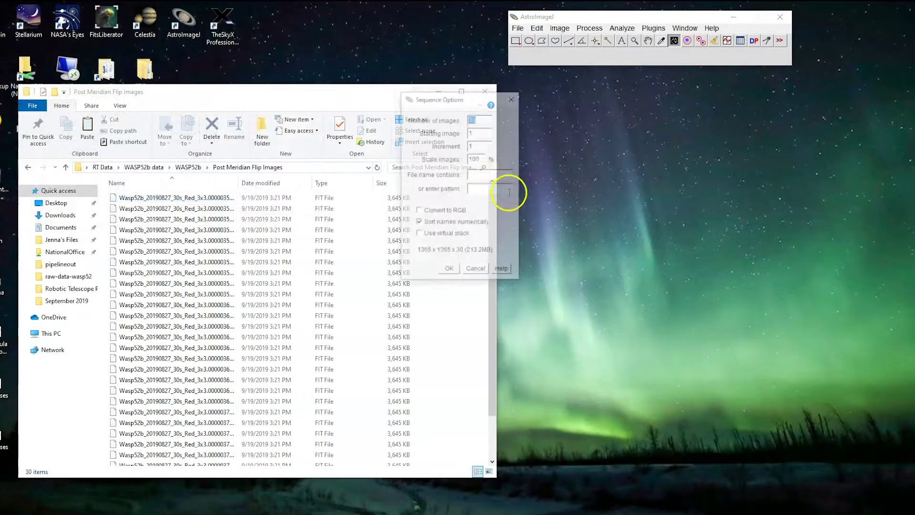
{"action": "left_click", "coordinate": [458, 276]}
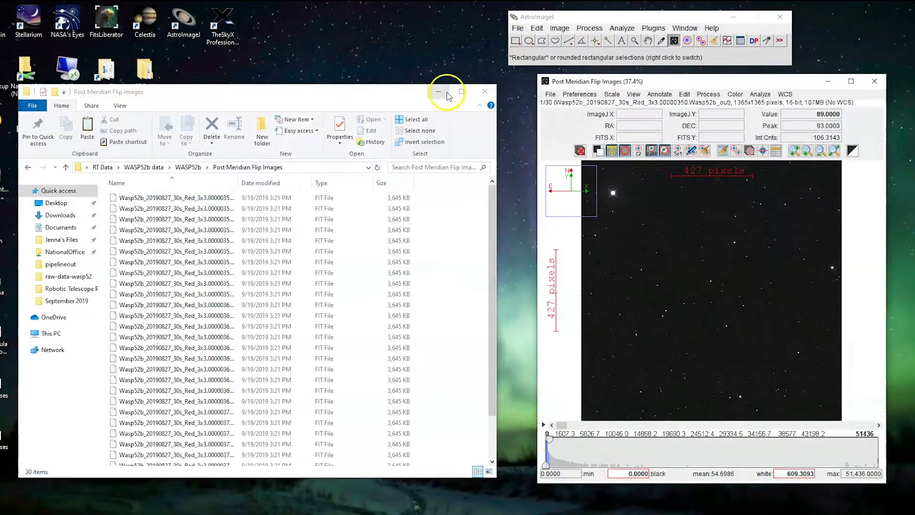
Rotate the data of the post-flip stack 90 degrees clockwise and check its orientation, with the file browser minimized
{"action": "left_click", "coordinate": [447, 92]}
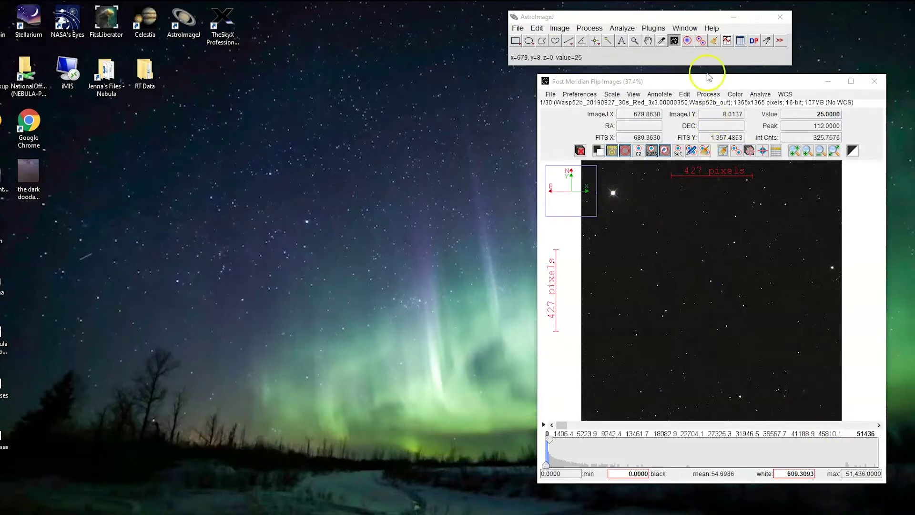
{"action": "left_click_drag", "start_coordinate": [704, 85], "coordinate": [430, 97]}
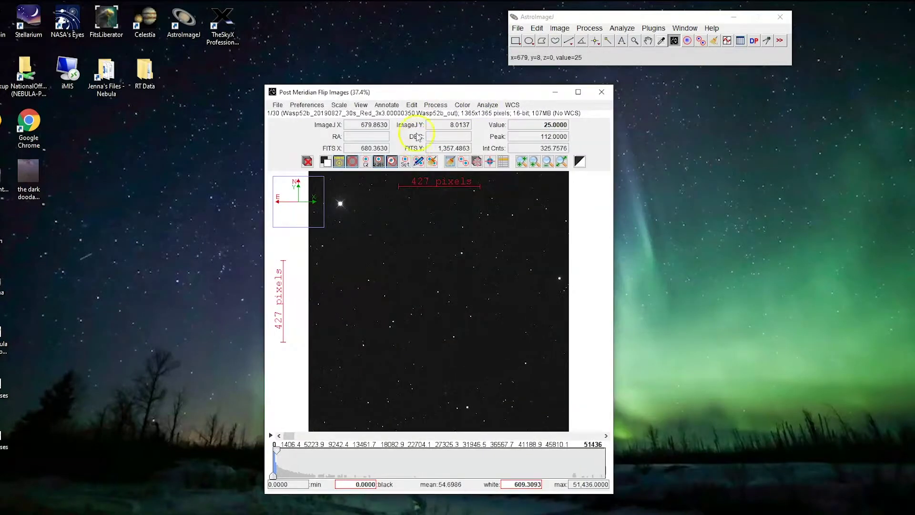
{"action": "left_click", "coordinate": [435, 105]}
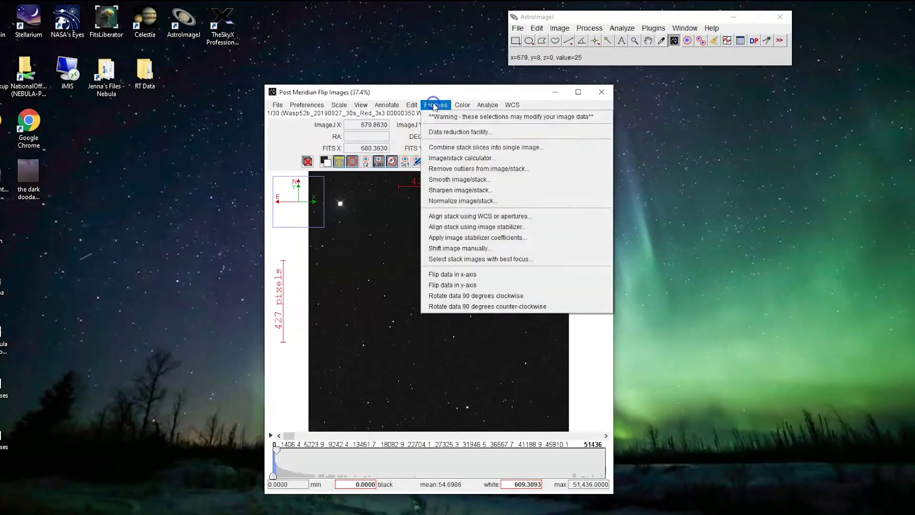
{"action": "left_click", "coordinate": [463, 296]}
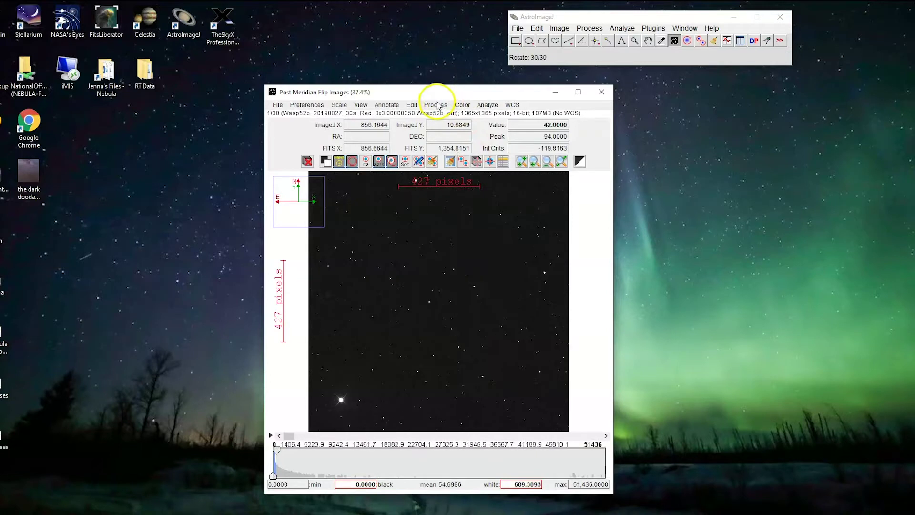
{"action": "mouse_move", "coordinate": [289, 436]}
{"action": "left_mouse_down"}
{"action": "mouse_move", "coordinate": [485, 435]}
{"action": "mouse_move", "coordinate": [561, 453]}
{"action": "mouse_move", "coordinate": [280, 450]}
{"action": "left_mouse_up"}
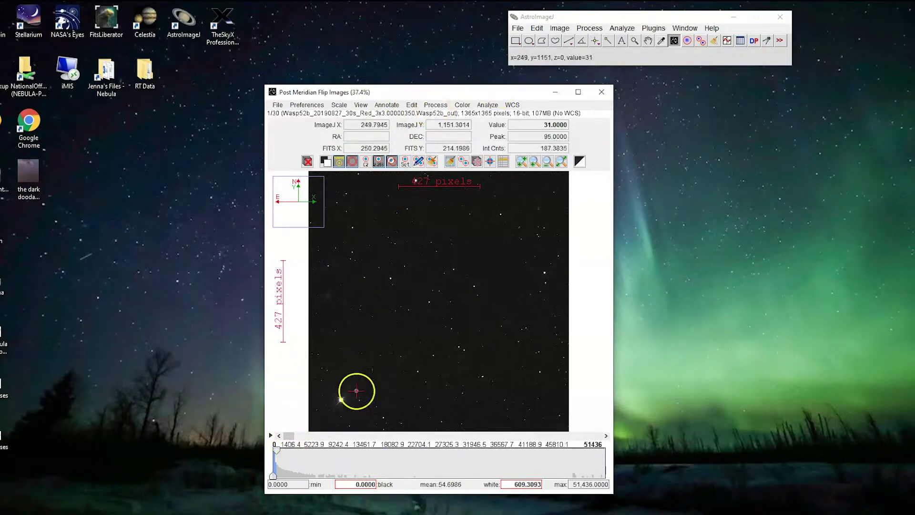
{"action": "mouse_move", "coordinate": [289, 435]}
{"action": "left_mouse_down"}
{"action": "mouse_move", "coordinate": [323, 436]}
{"action": "mouse_move", "coordinate": [286, 436]}
{"action": "left_mouse_up"}
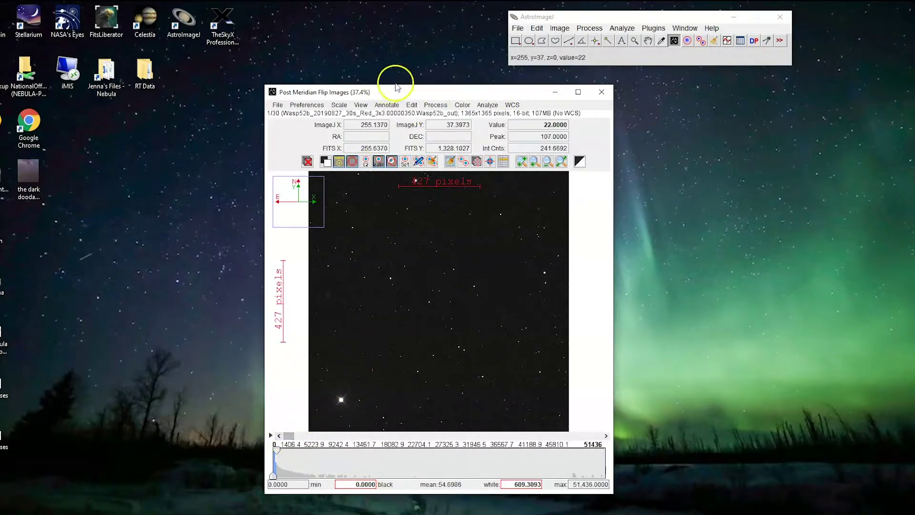
Rotate the stack's data another 90 degrees clockwise and scrub through the slices to check them
{"action": "left_click", "coordinate": [435, 105]}
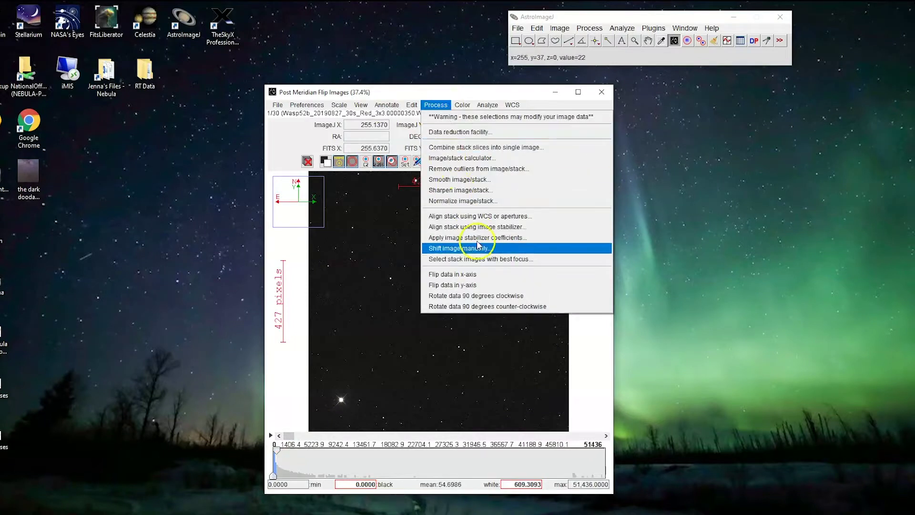
{"action": "left_click", "coordinate": [491, 295]}
{"action": "left_click_drag", "start_coordinate": [388, 435], "coordinate": [289, 437]}
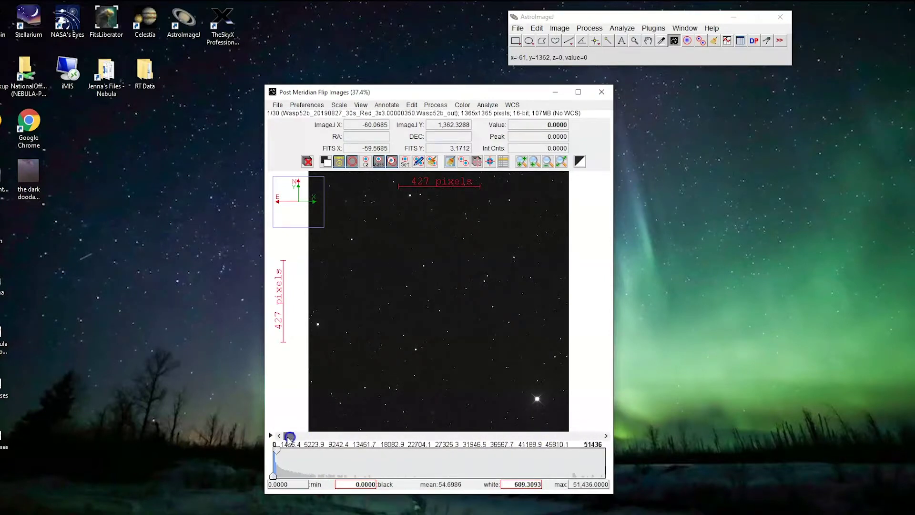
Save the rotated post-flip stack as a FITS sequence in the Processed Meridian Flip Images folder, using slice labels as file names
{"action": "left_click", "coordinate": [278, 105]}
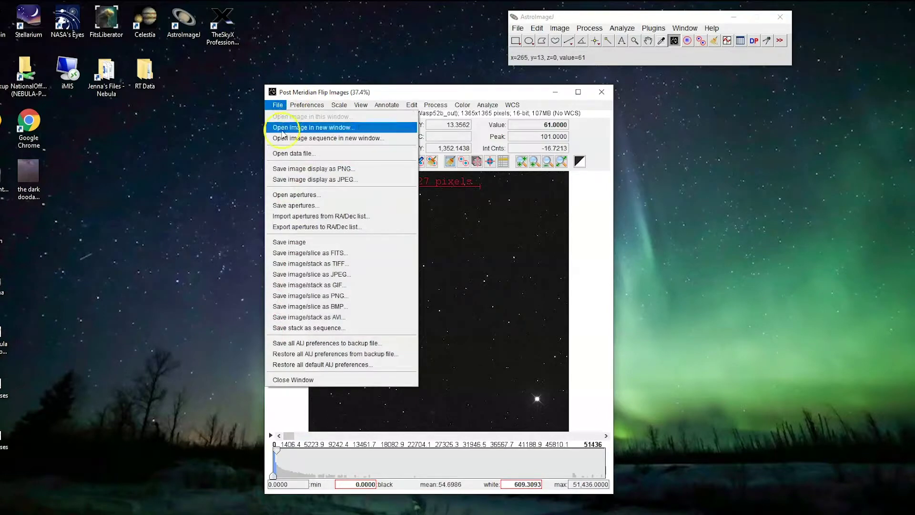
{"action": "left_click", "coordinate": [304, 328]}
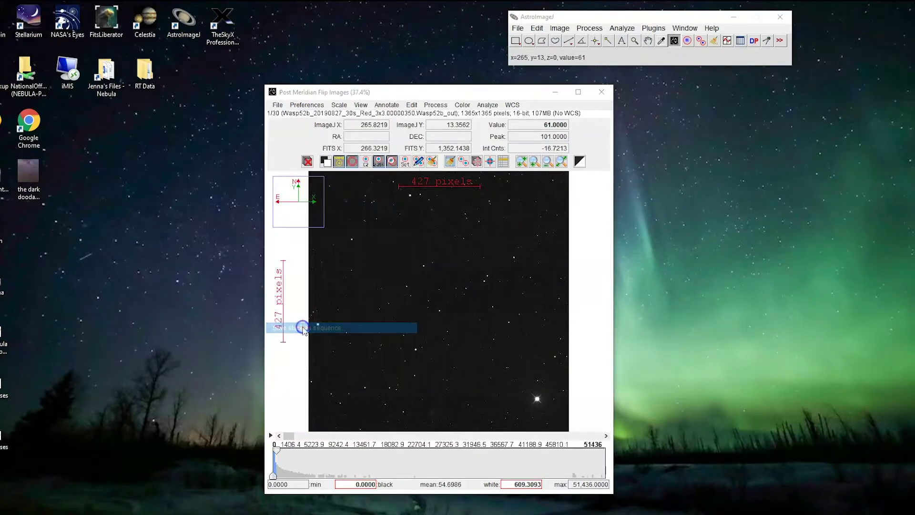
{"action": "left_click", "coordinate": [480, 138]}
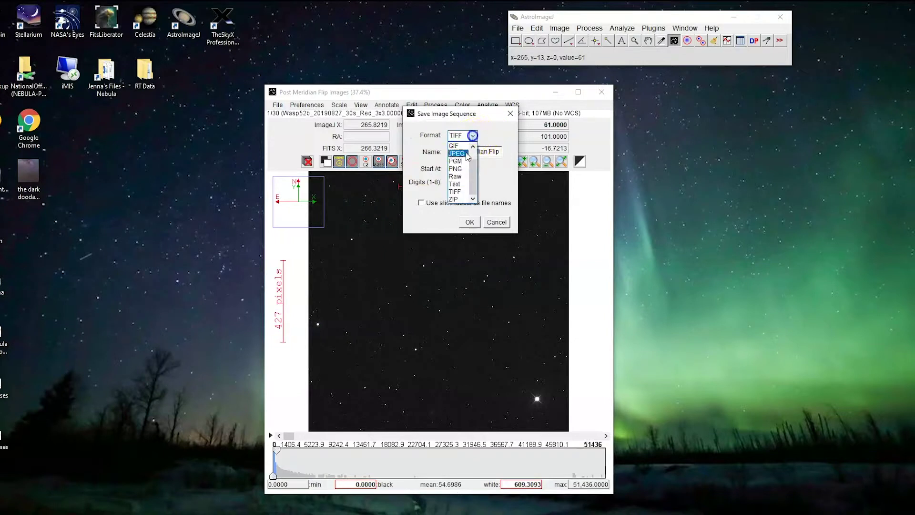
{"action": "left_click", "coordinate": [459, 153]}
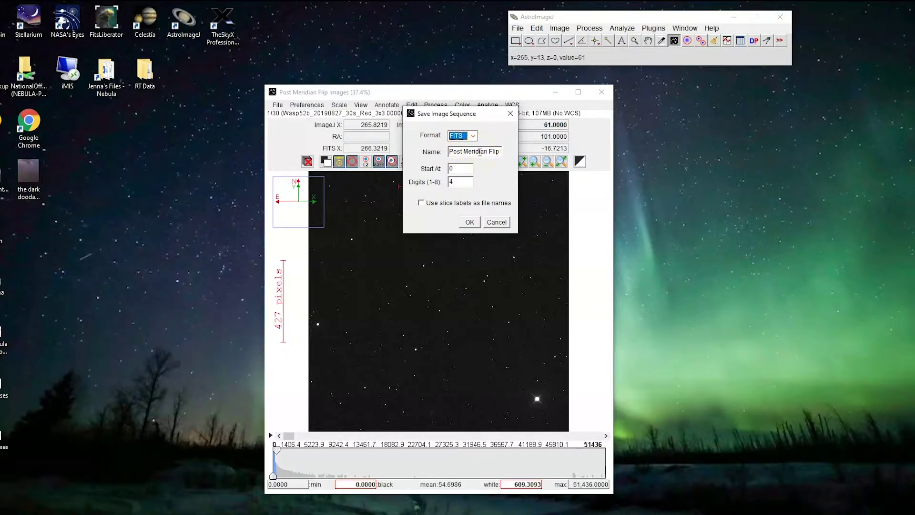
{"action": "triple_click", "coordinate": [464, 152]}
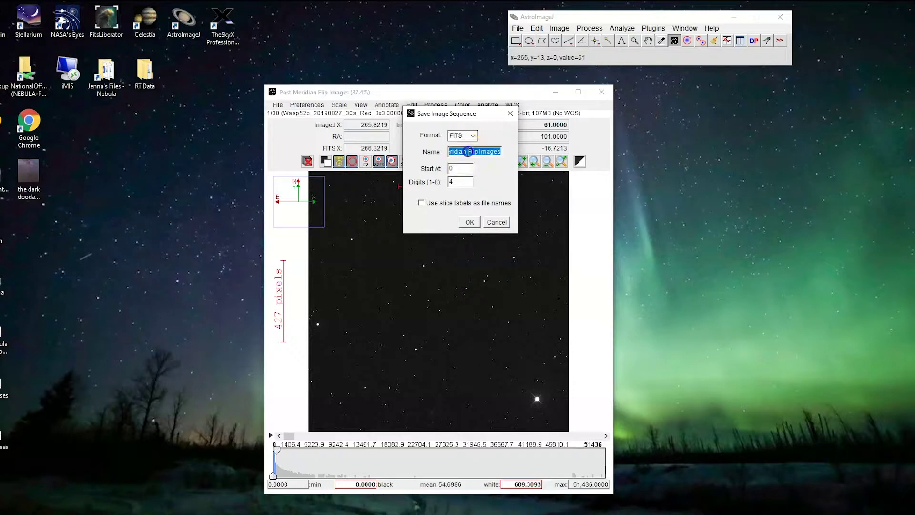
{"action": "left_click", "coordinate": [421, 204]}
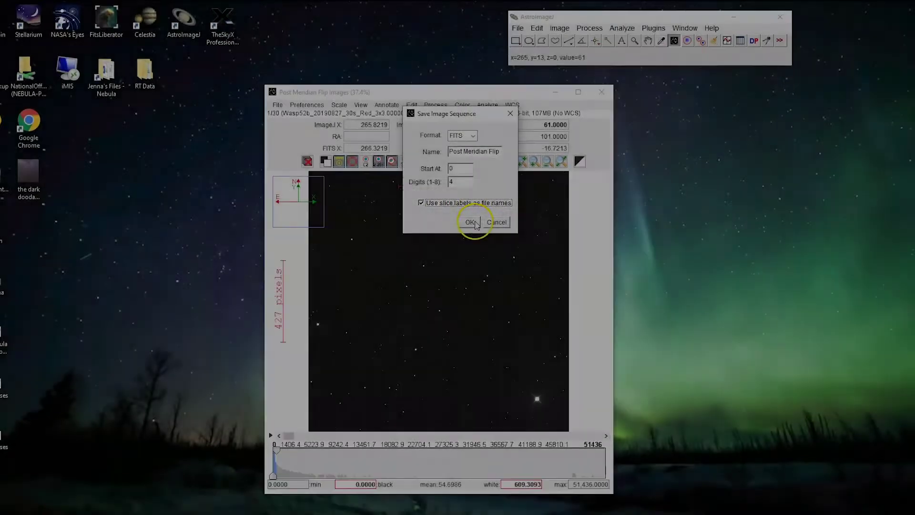
{"action": "left_click", "coordinate": [472, 223]}
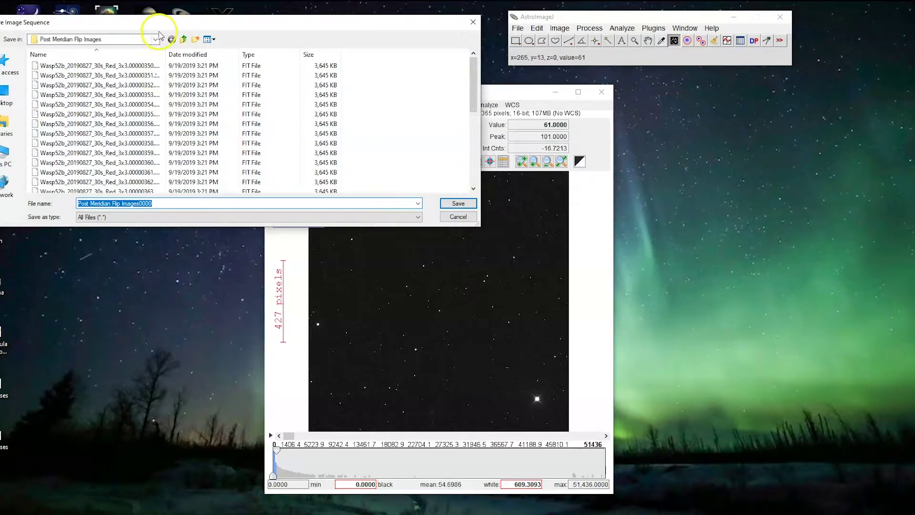
{"action": "left_click", "coordinate": [183, 39]}
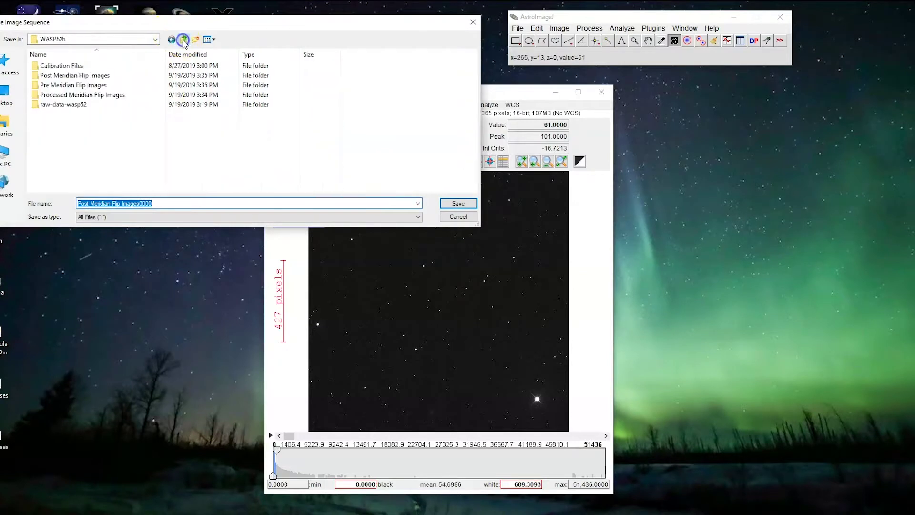
{"action": "double_click", "coordinate": [76, 94]}
{"action": "left_click", "coordinate": [456, 203]}
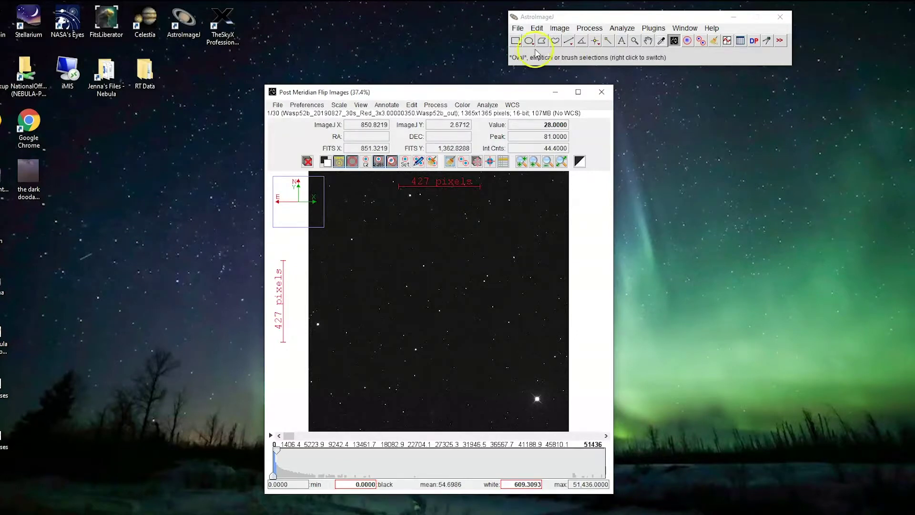
Close the post-flip stack and import the Pre Meridian Flip Images folder as an image sequence, accepting the offered sequence options
{"action": "left_click", "coordinate": [602, 93]}
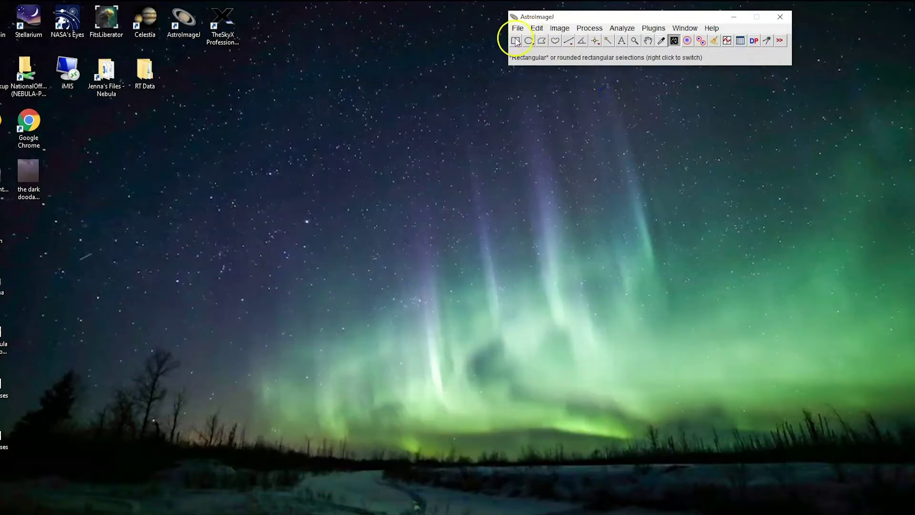
{"action": "left_click", "coordinate": [517, 28]}
{"action": "mouse_move", "coordinate": [572, 103]}
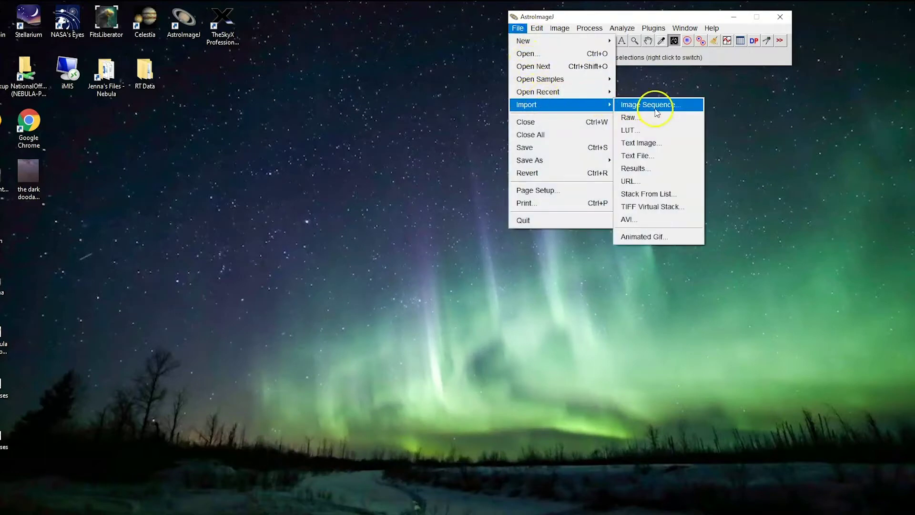
{"action": "left_click", "coordinate": [650, 104]}
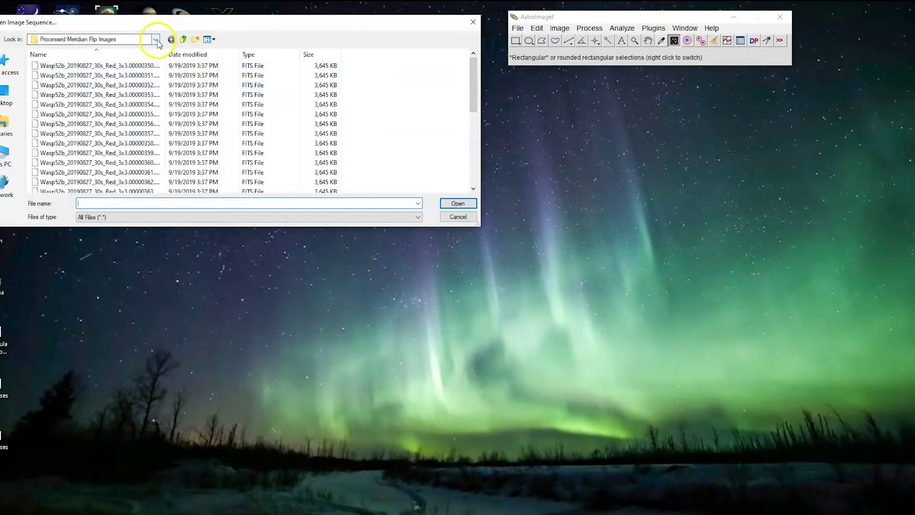
{"action": "left_click_drag", "start_coordinate": [166, 53], "coordinate": [209, 53]}
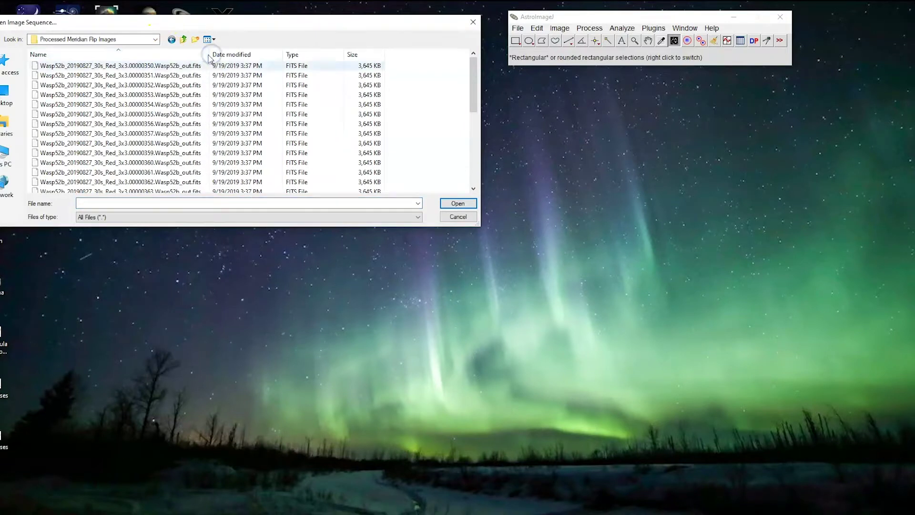
{"action": "left_click", "coordinate": [172, 40]}
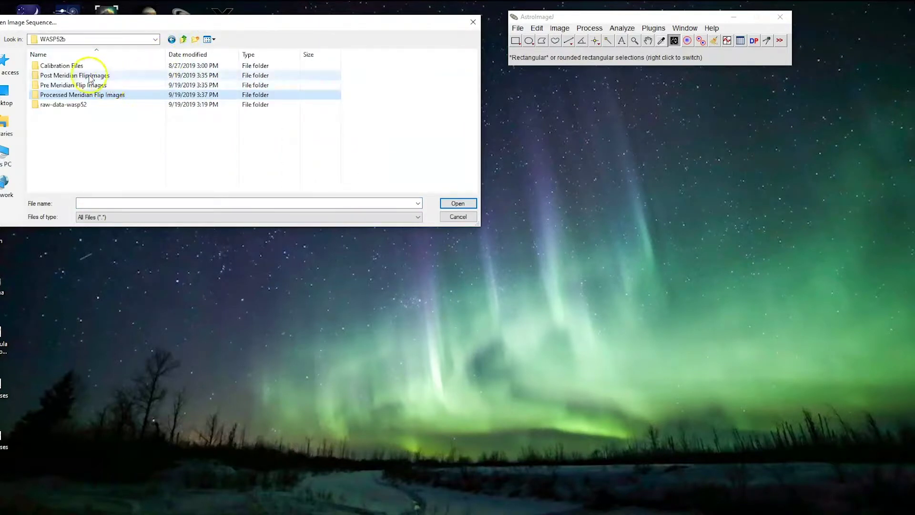
{"action": "double_click", "coordinate": [79, 86]}
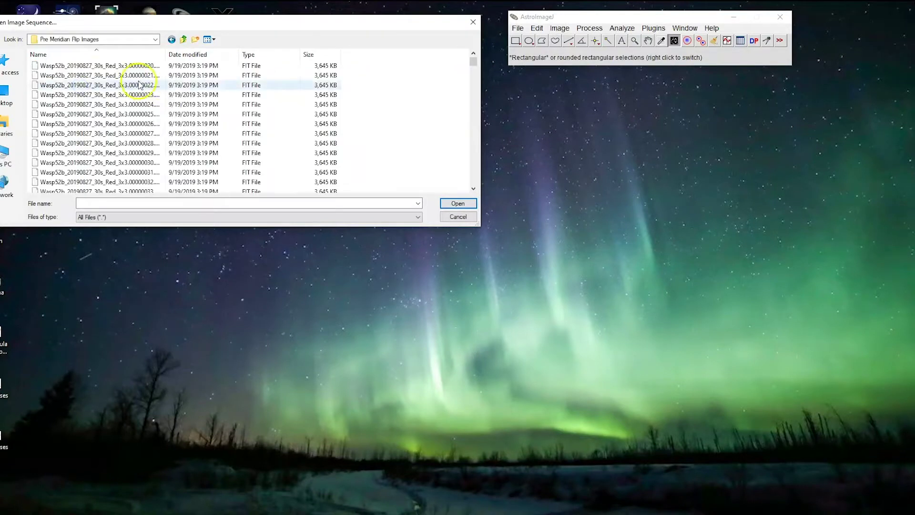
{"action": "left_click_drag", "start_coordinate": [166, 53], "coordinate": [230, 53]}
{"action": "left_click", "coordinate": [224, 65]}
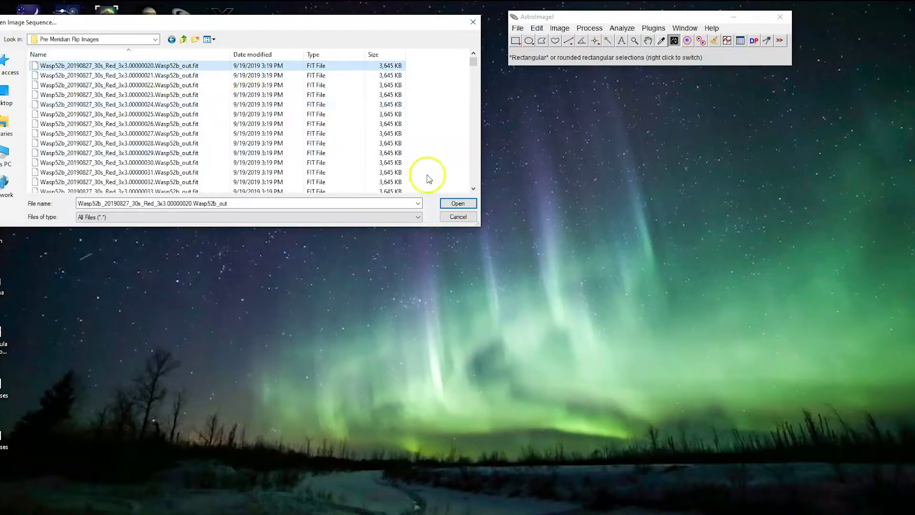
{"action": "left_click", "coordinate": [458, 203]}
{"action": "left_click", "coordinate": [448, 270]}
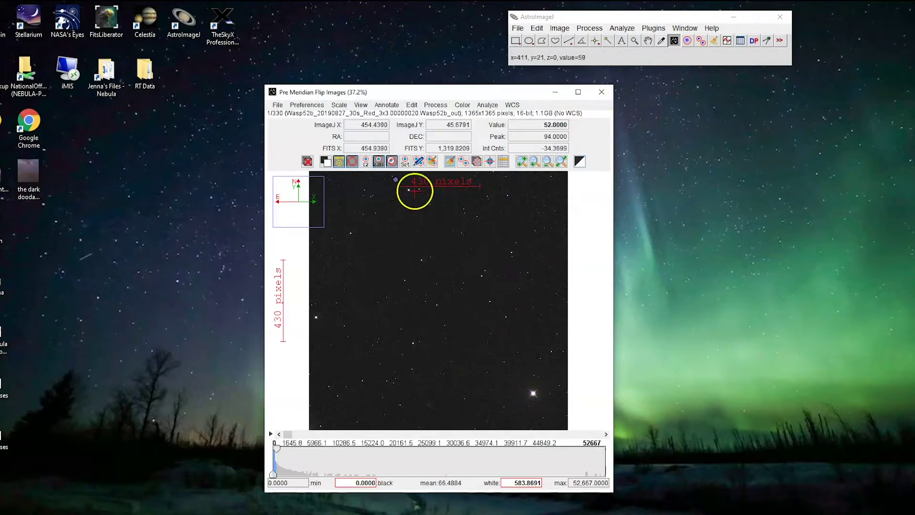
Save the pre-flip stack as a FITS sequence in the Processed Meridian Flip Images folder, using slice labels as file names
{"action": "left_click", "coordinate": [278, 105]}
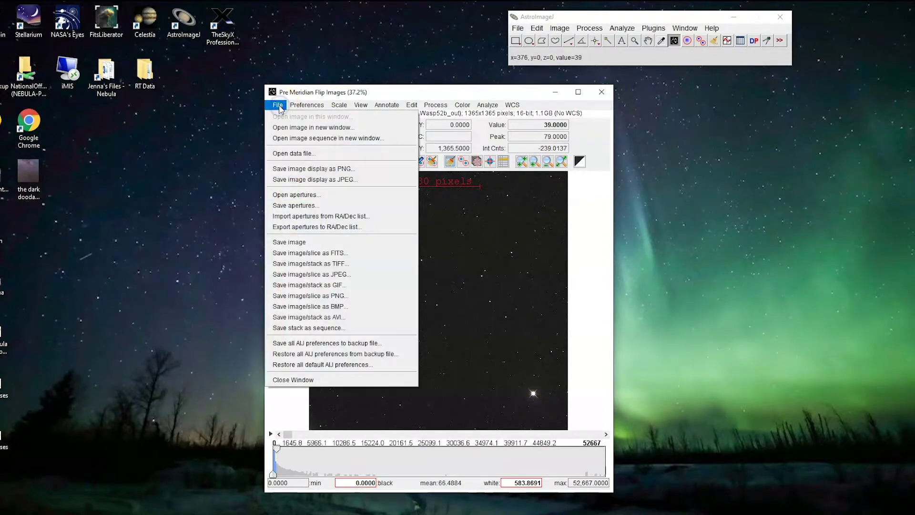
{"action": "left_click", "coordinate": [298, 328]}
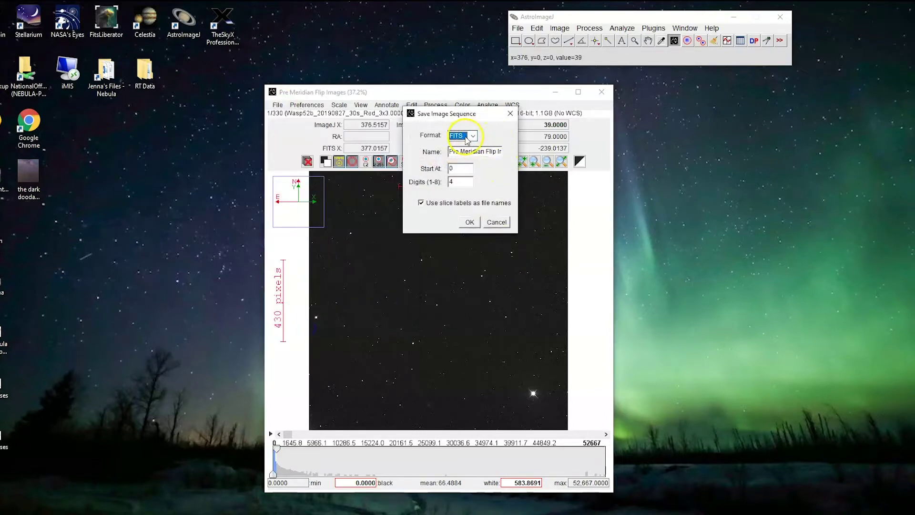
{"action": "left_click", "coordinate": [467, 221]}
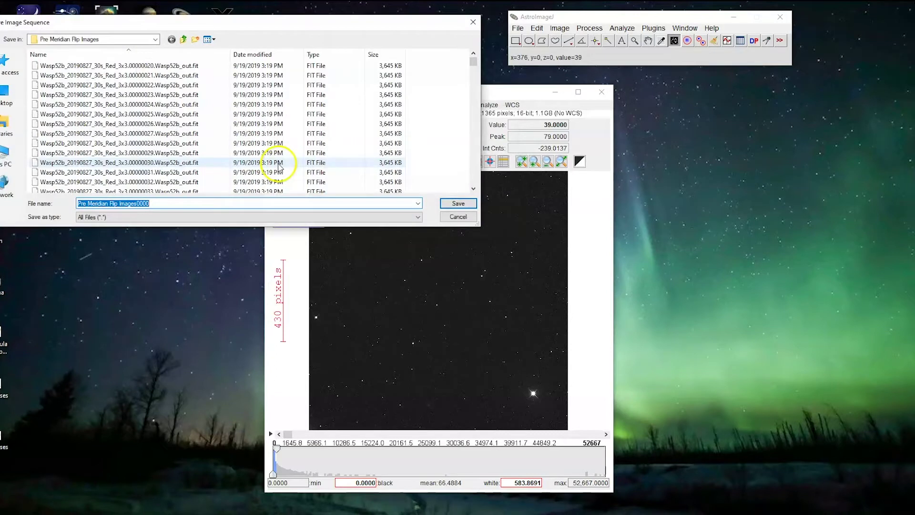
{"action": "left_click", "coordinate": [184, 41]}
{"action": "left_click", "coordinate": [72, 97]}
{"action": "double_click", "coordinate": [72, 95]}
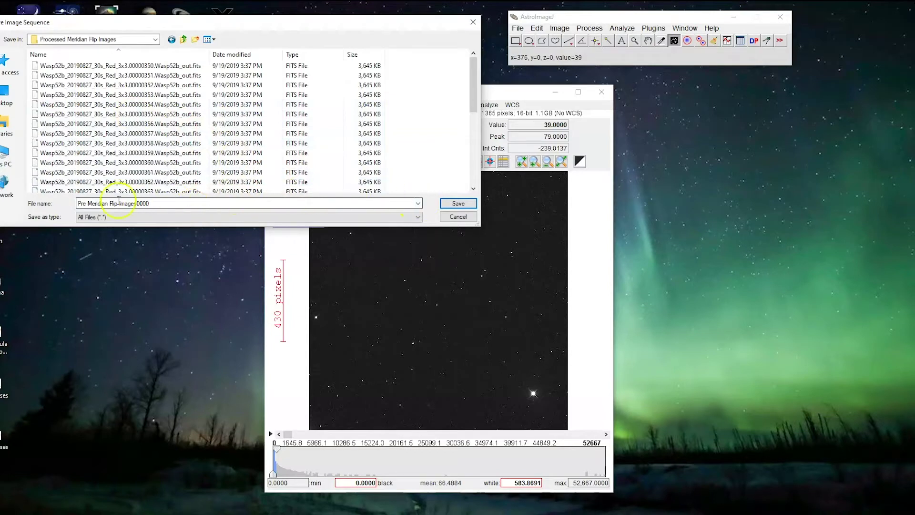
{"action": "left_click", "coordinate": [457, 204]}
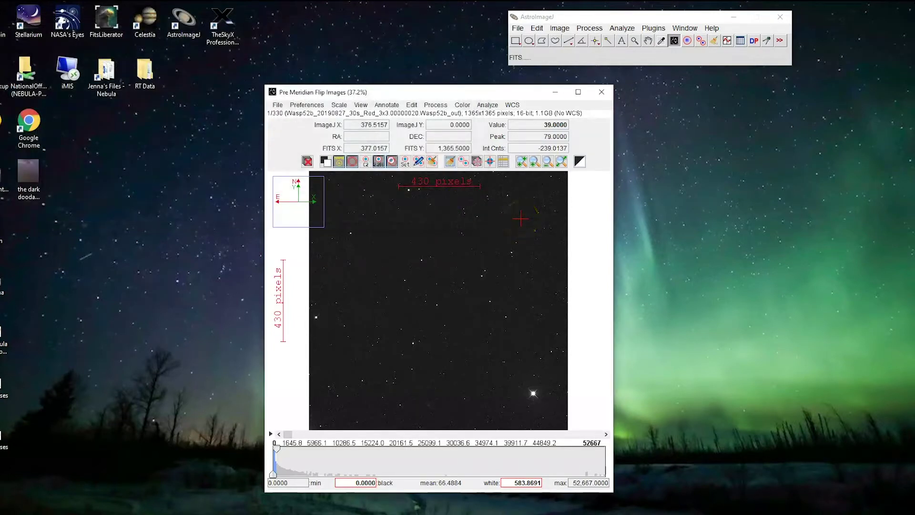
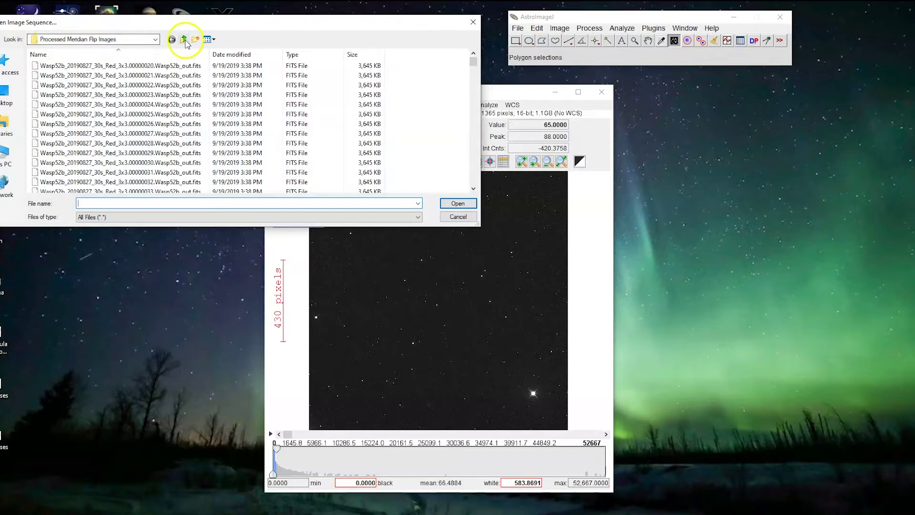
Try to import the Processed Meridian Flip Images folder as an image sequence while the pre-flip stack is still open
{"action": "double_click", "coordinate": [87, 95]}
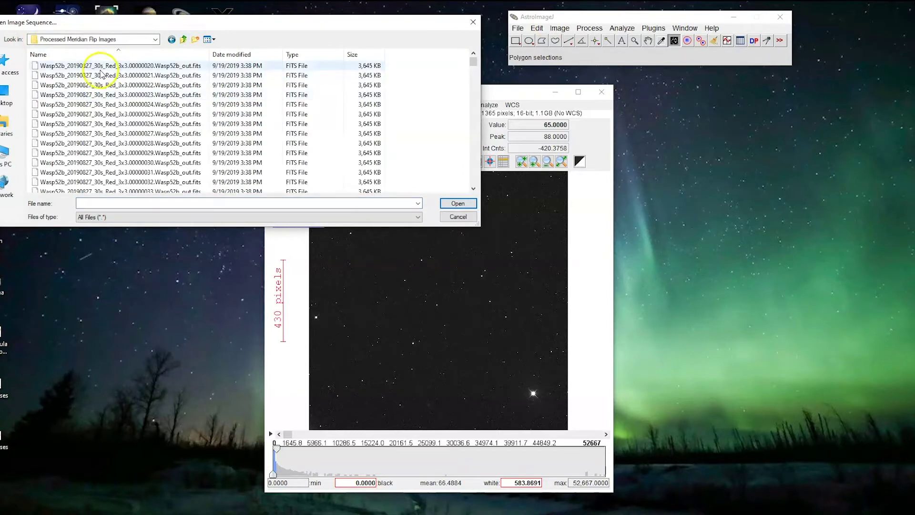
{"action": "left_click", "coordinate": [101, 73]}
{"action": "left_click", "coordinate": [456, 204]}
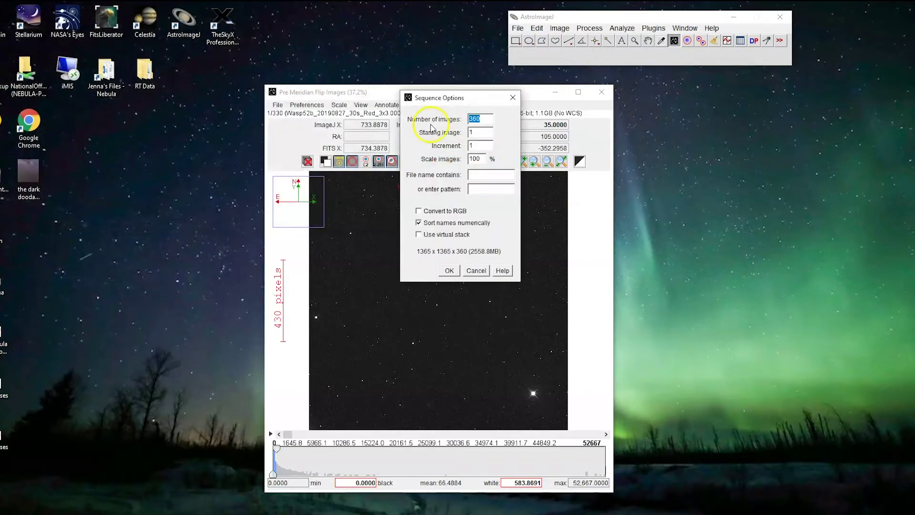
{"action": "left_click", "coordinate": [480, 134]}
{"action": "left_click", "coordinate": [447, 271]}
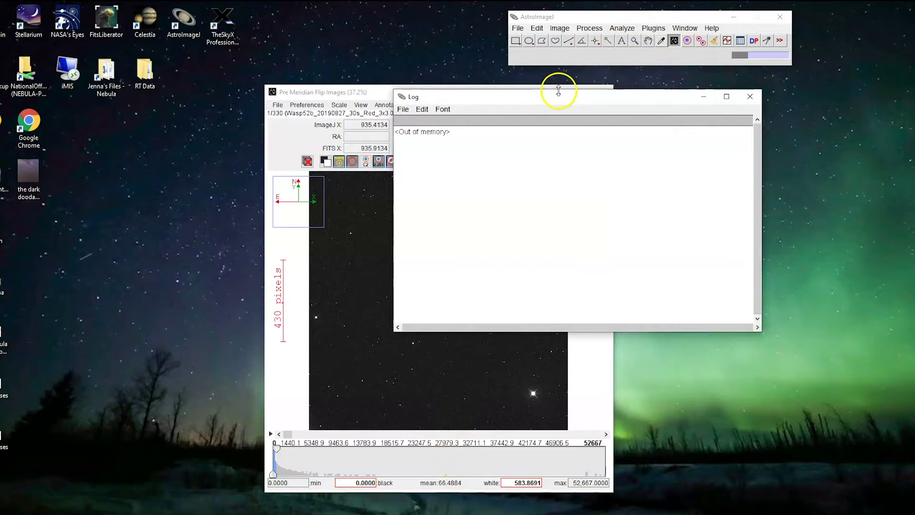
Close the log and the pre-flip stack, and import all 360 frames from Processed Meridian Flip Images as an image sequence
{"action": "left_click", "coordinate": [750, 96]}
{"action": "left_click", "coordinate": [601, 97]}
{"action": "left_click", "coordinate": [517, 28]}
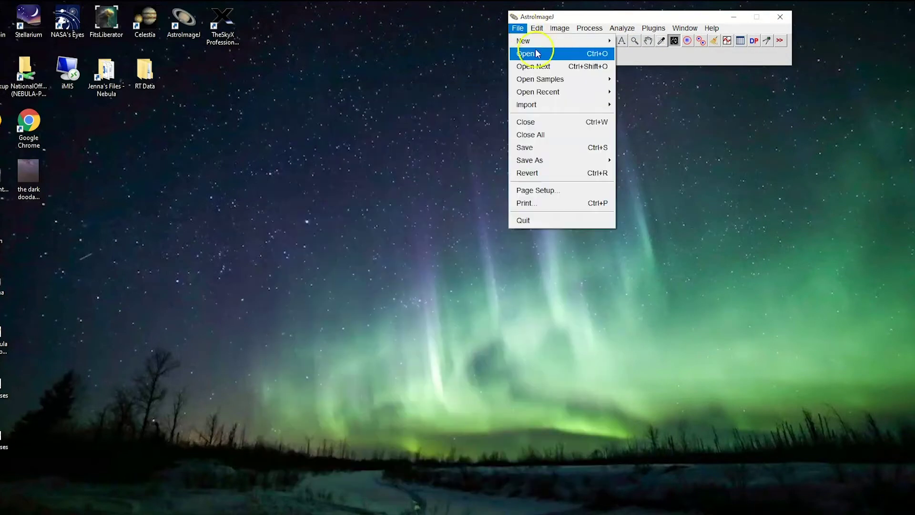
{"action": "left_click", "coordinate": [518, 28]}
{"action": "left_click", "coordinate": [517, 28]}
{"action": "mouse_move", "coordinate": [571, 108]}
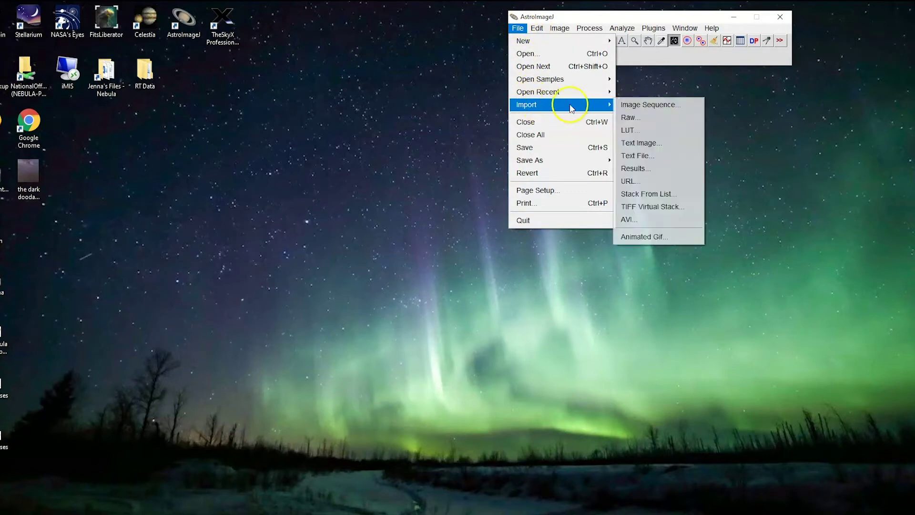
{"action": "left_click", "coordinate": [648, 104]}
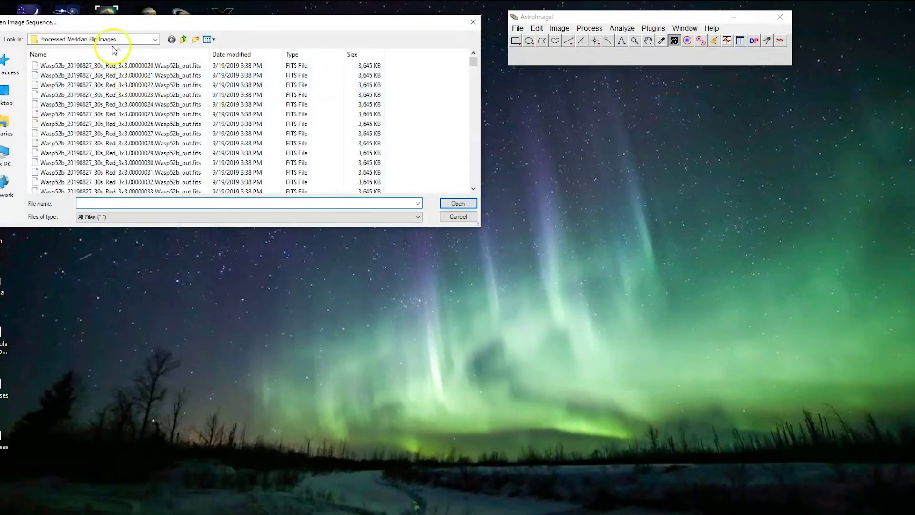
{"action": "left_click", "coordinate": [96, 66]}
{"action": "left_click", "coordinate": [461, 203]}
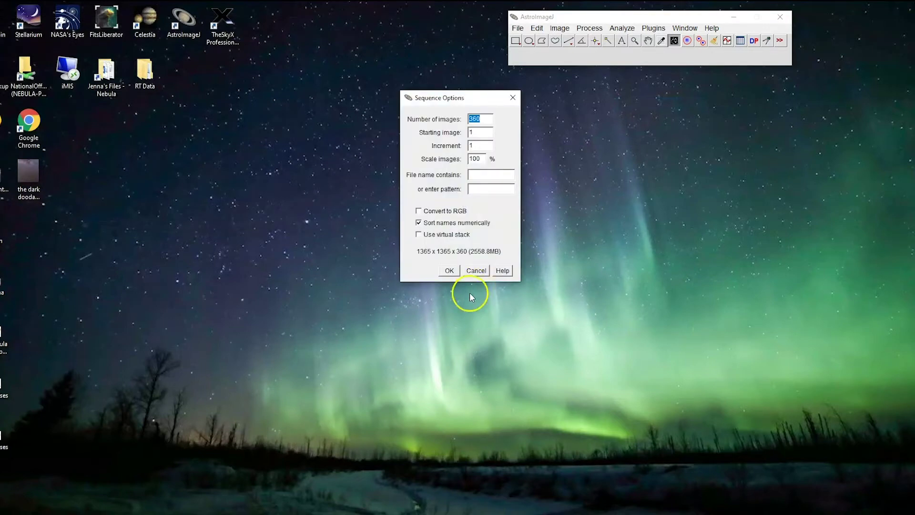
{"action": "left_click", "coordinate": [448, 270]}
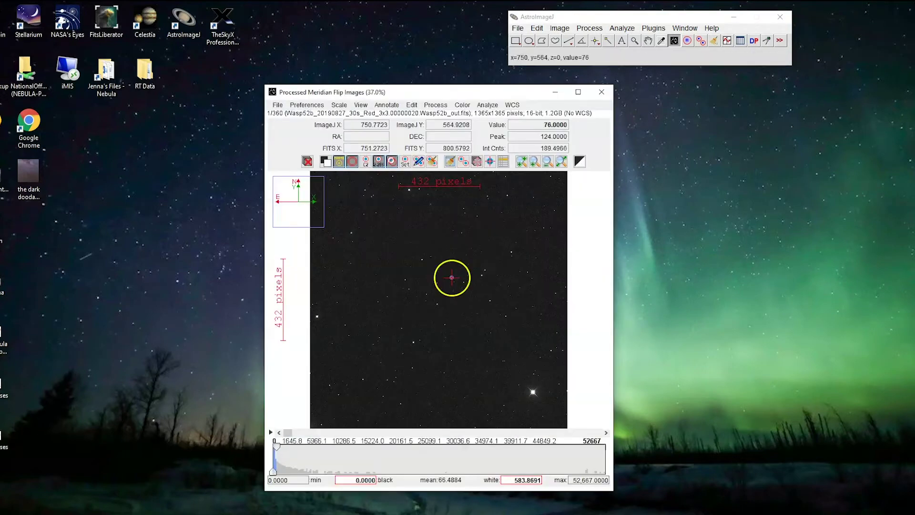
Scrub back and forth through the combined stack's slices to check that the star field orientation is consistent
{"action": "left_click_drag", "start_coordinate": [286, 433], "coordinate": [584, 433]}
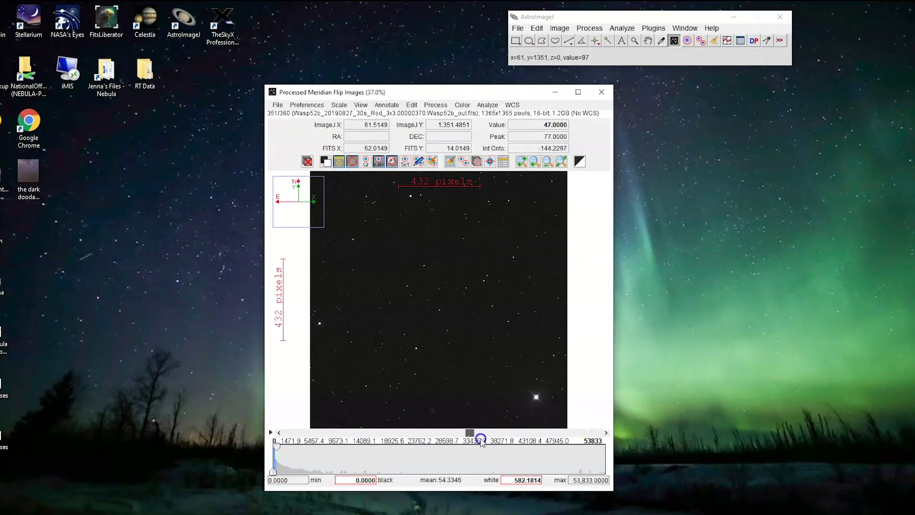
{"action": "left_click_drag", "start_coordinate": [400, 436], "coordinate": [286, 431]}
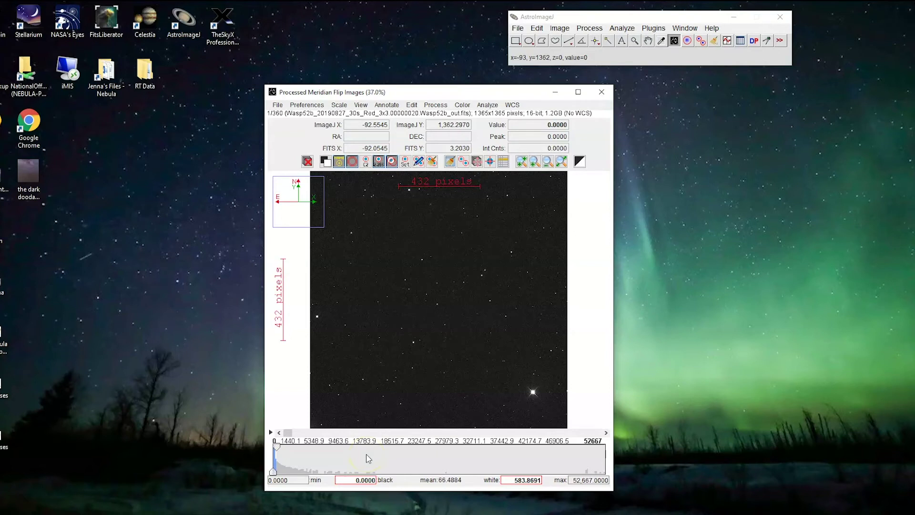
{"action": "left_click_drag", "start_coordinate": [288, 432], "coordinate": [426, 433]}
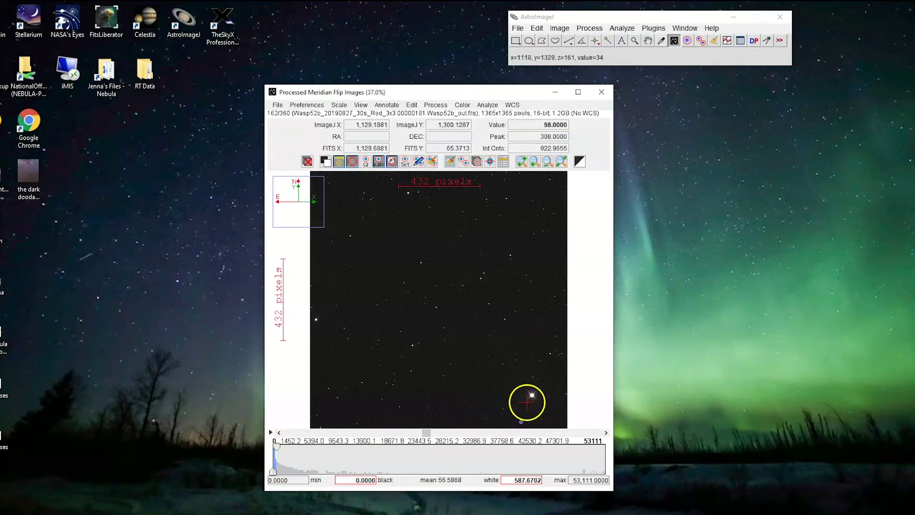